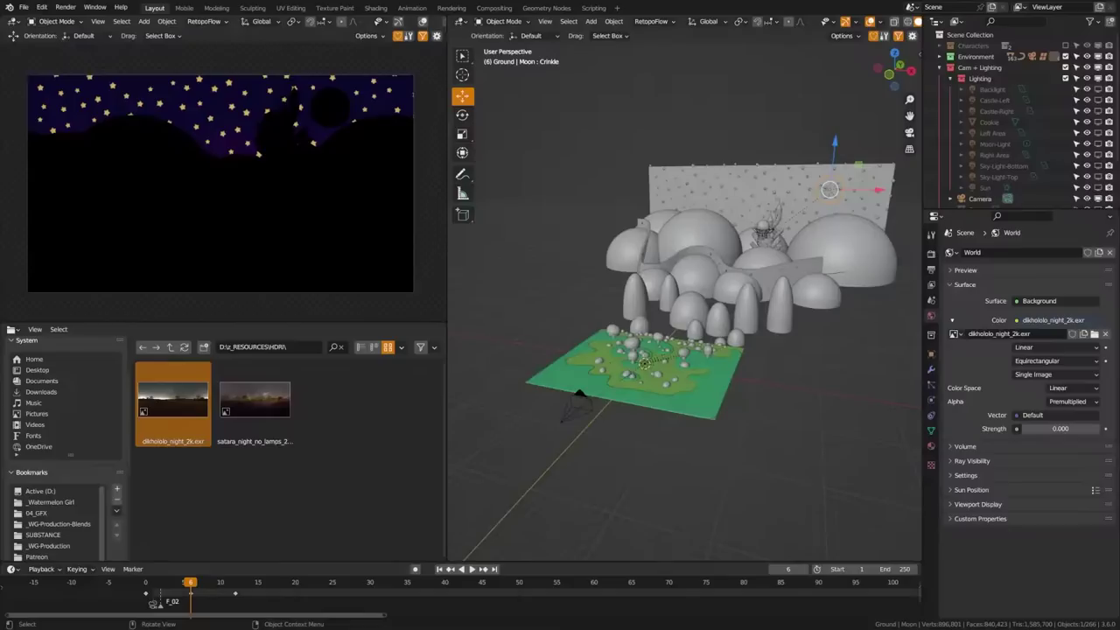
Step: Set the World background strength to 1 so the night HDRI lights the scene
middle_drag(576, 267, 635, 402)
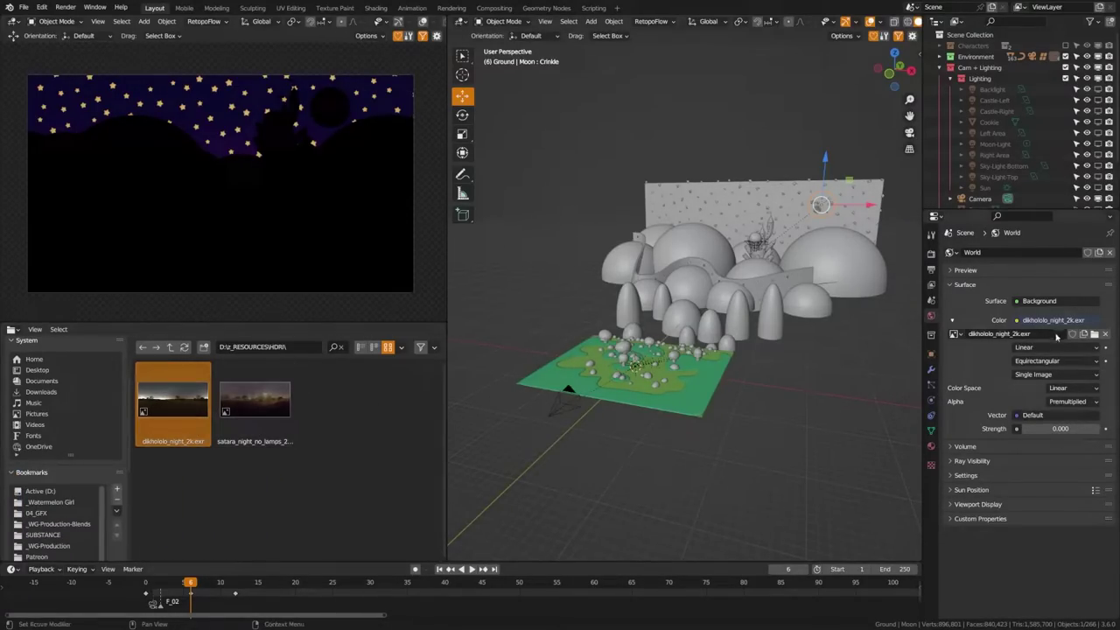
click(1043, 428)
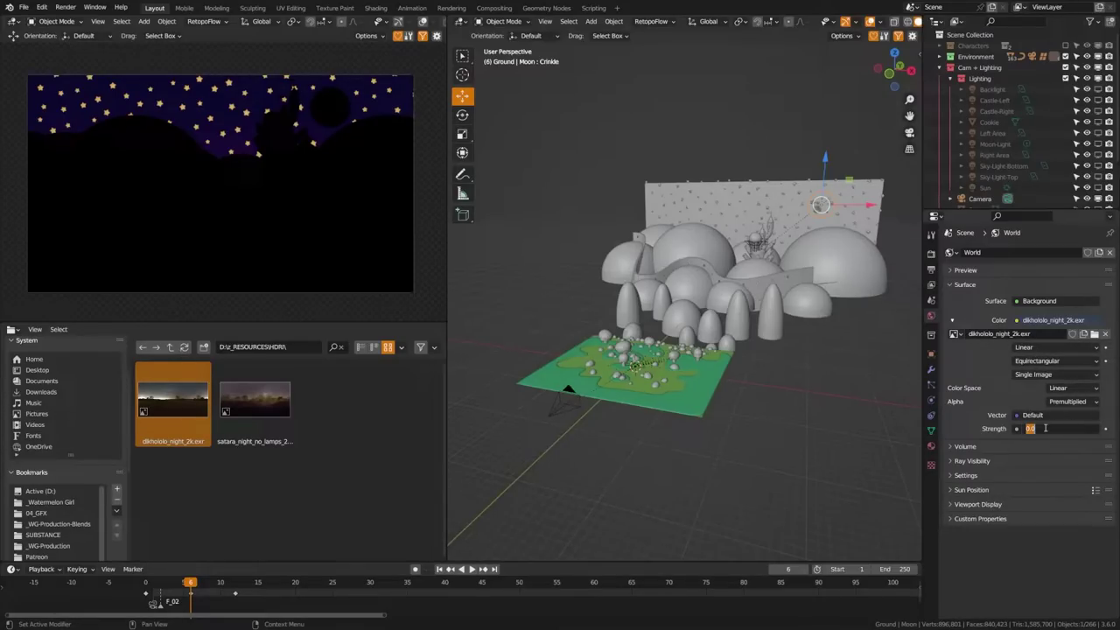
text(1)
key(Return)
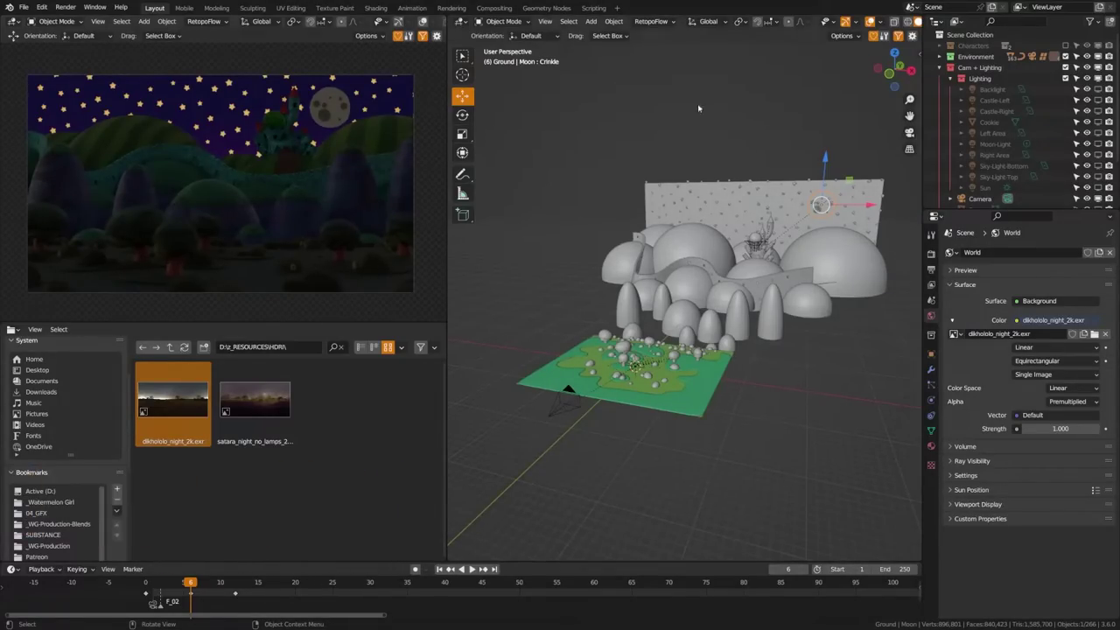
Step: Enable the Backlight in the viewports, behind the hills and star backdrop
click(993, 89)
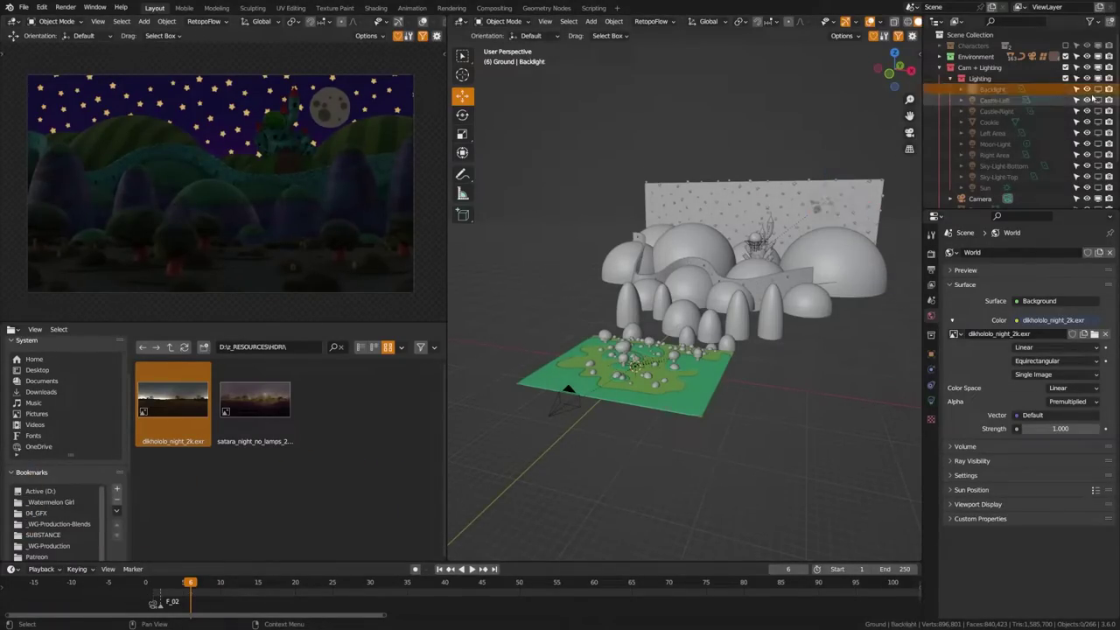
click(1100, 90)
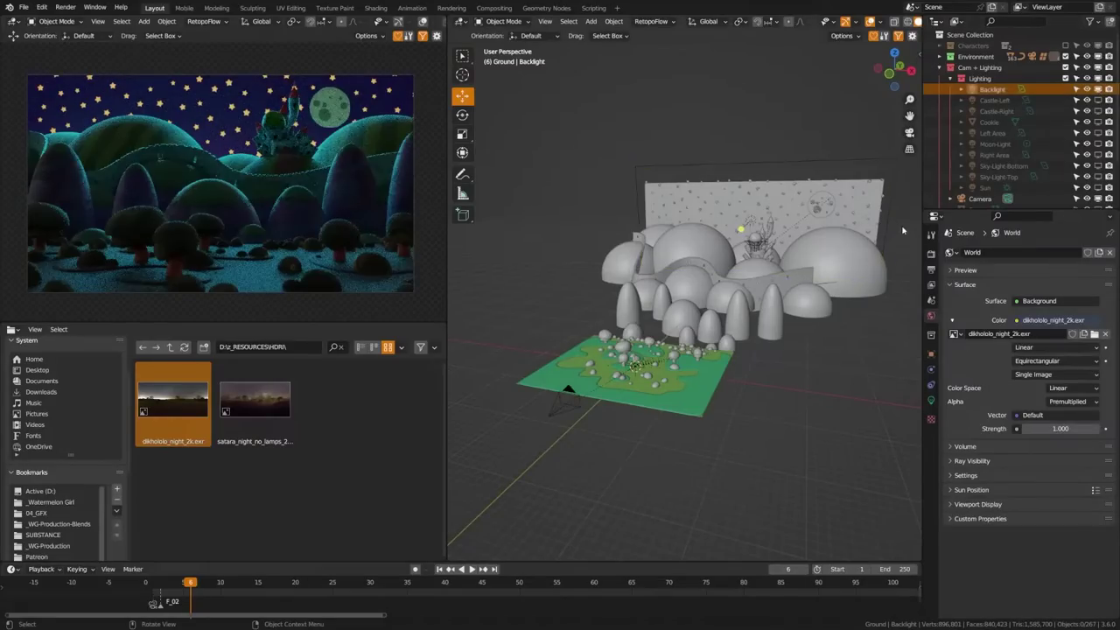
middle_drag(902, 230, 551, 221)
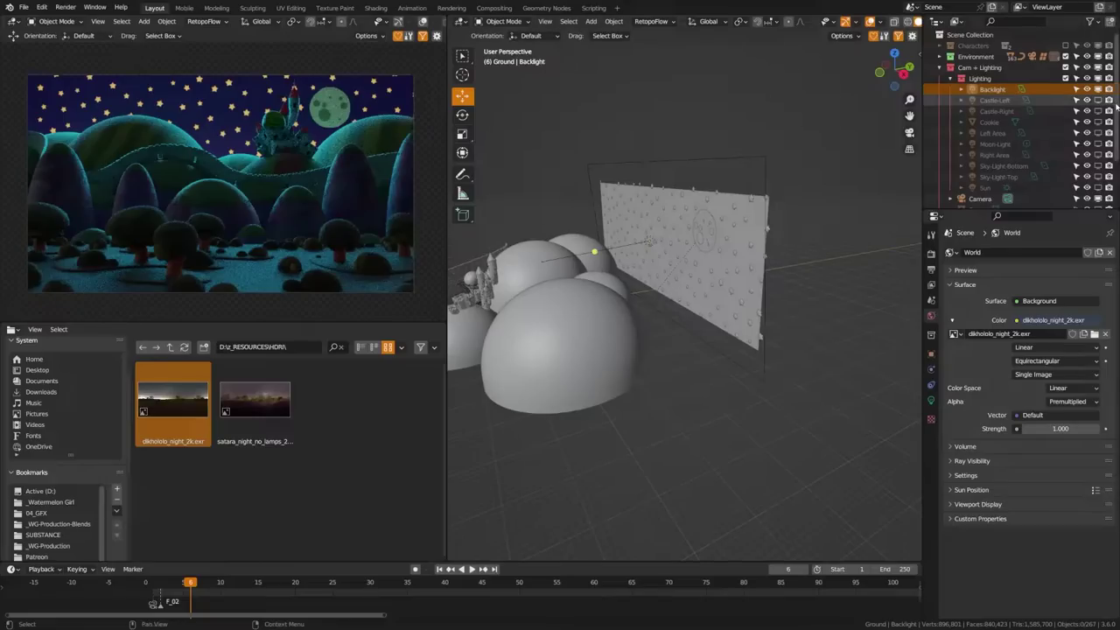
Step: Enable the Moon-Light in the viewports to light the moon on the star backdrop
click(1098, 145)
middle_drag(745, 235, 720, 248)
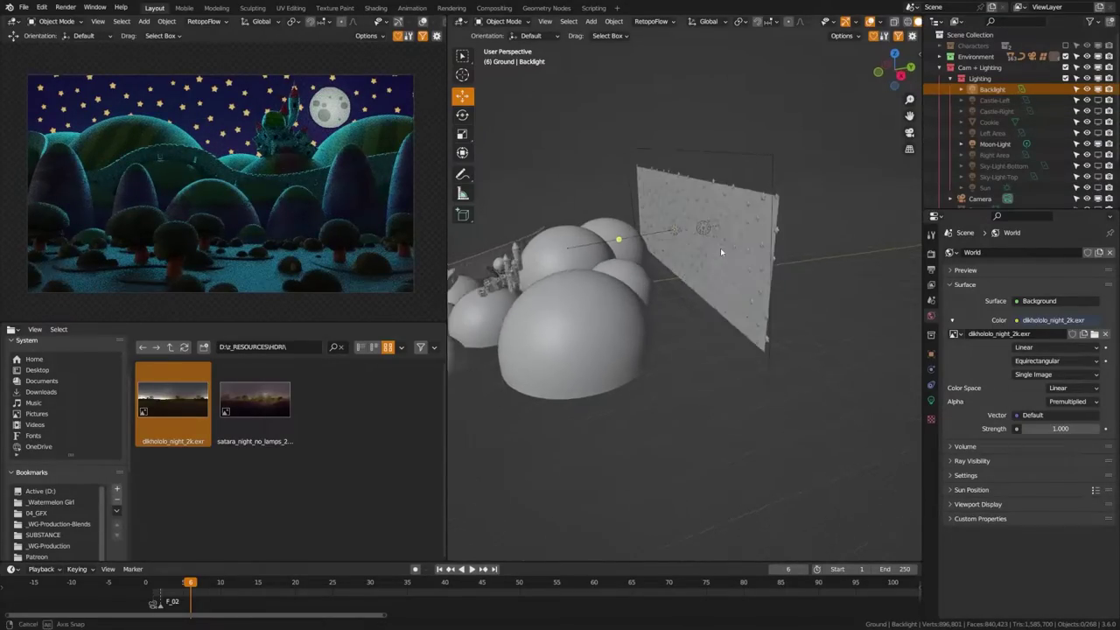
scroll(725, 244, up, 4)
shift+middle_drag(790, 170, 761, 192)
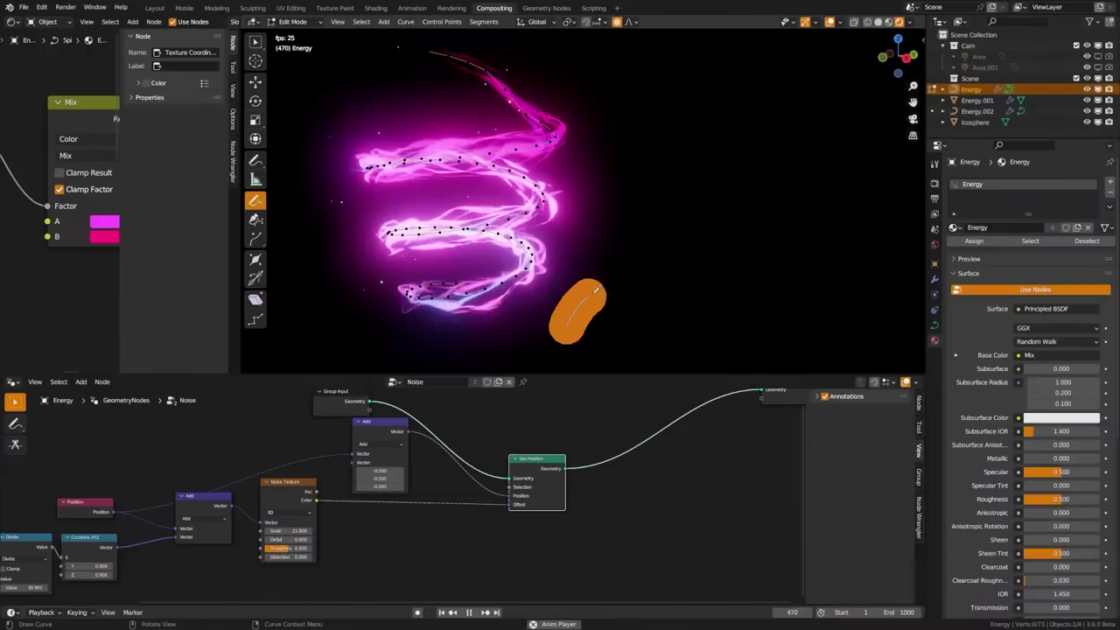
Step: Draw a freehand curve stroke beside the glowing spiral in the Energy curve object
drag(600, 287, 770, 114)
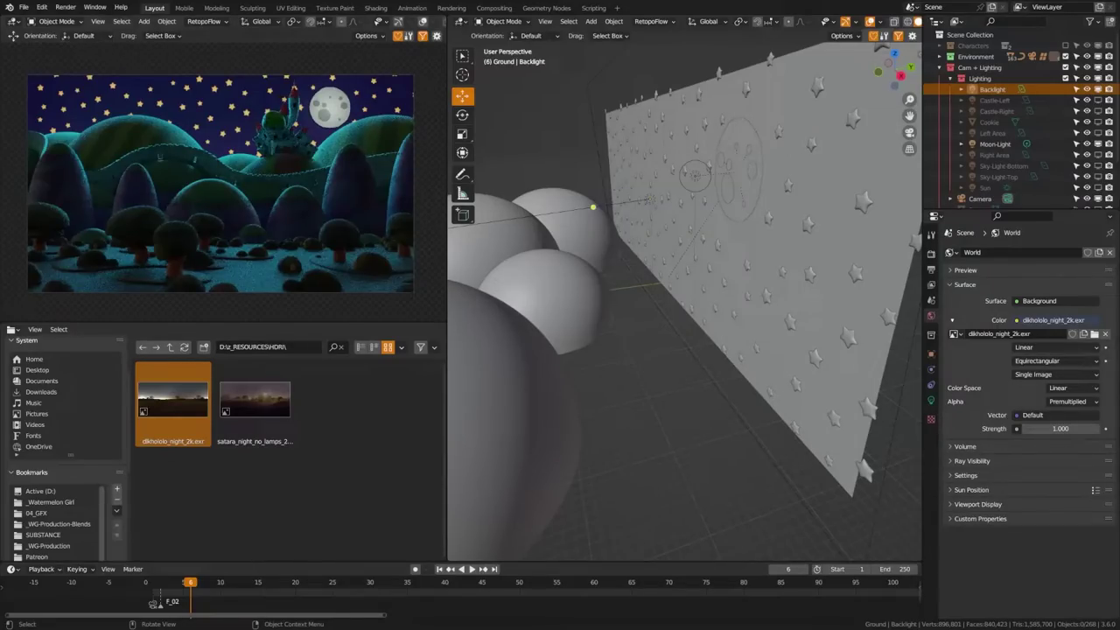
Step: Enable the Left Area light in the viewports and open its orange colour setting in the light properties
click(994, 135)
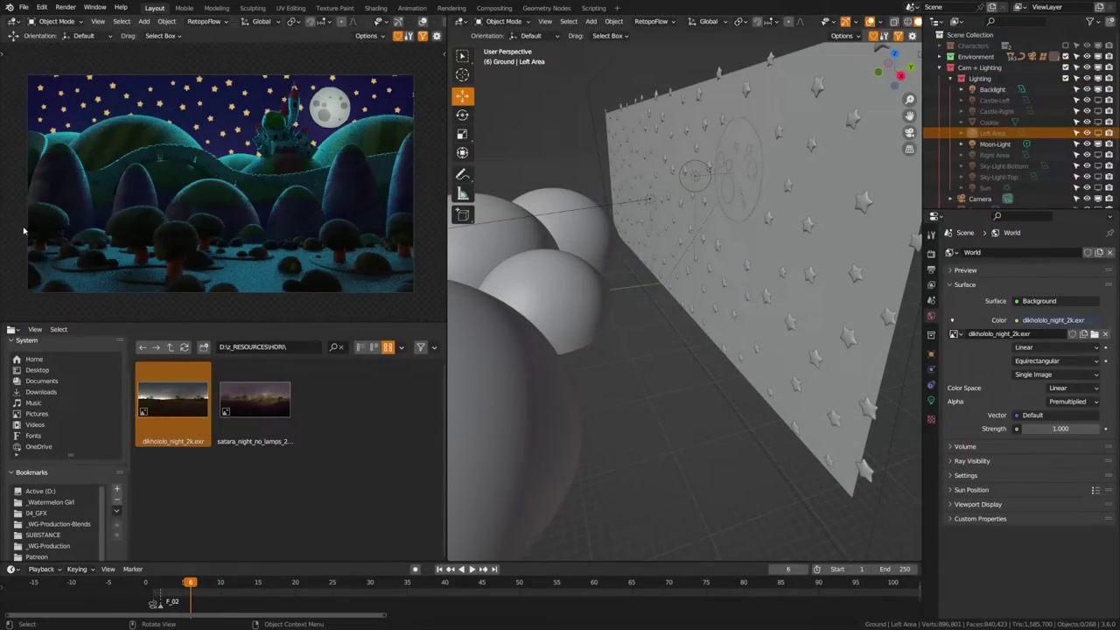
click(1097, 134)
scroll(687, 219, down, 3)
middle_drag(687, 219, 611, 345)
scroll(636, 272, down, 6)
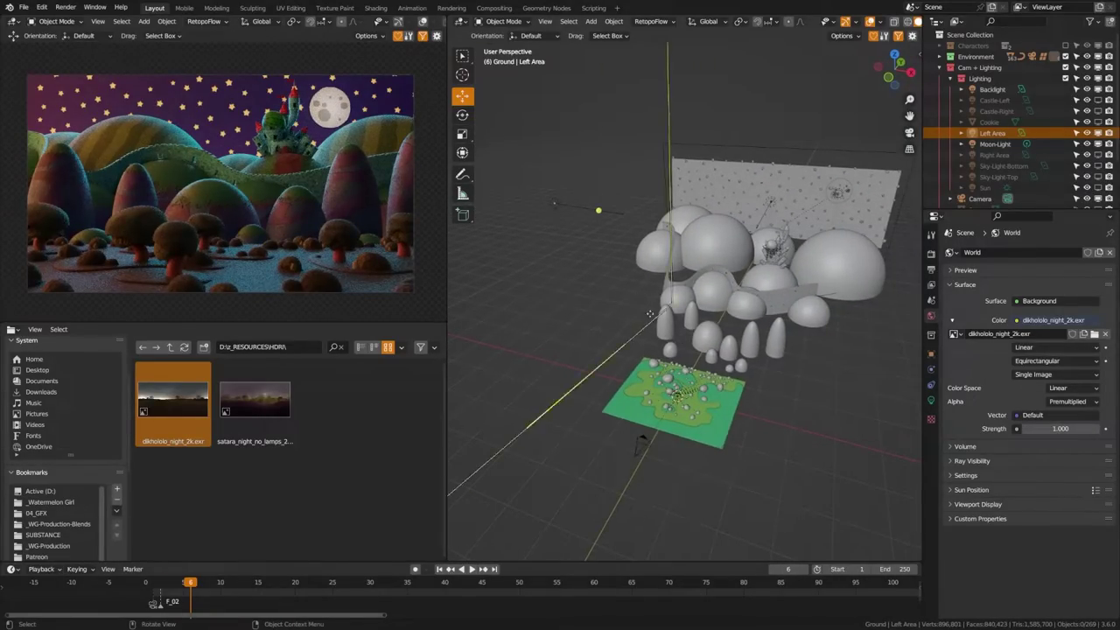
click(932, 400)
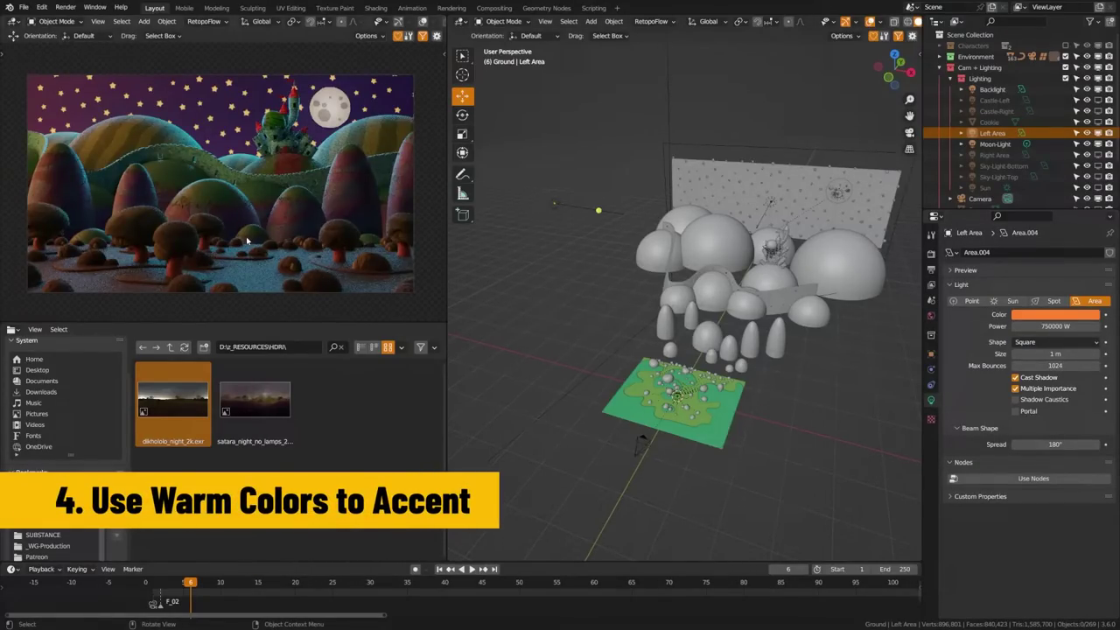
click(1048, 317)
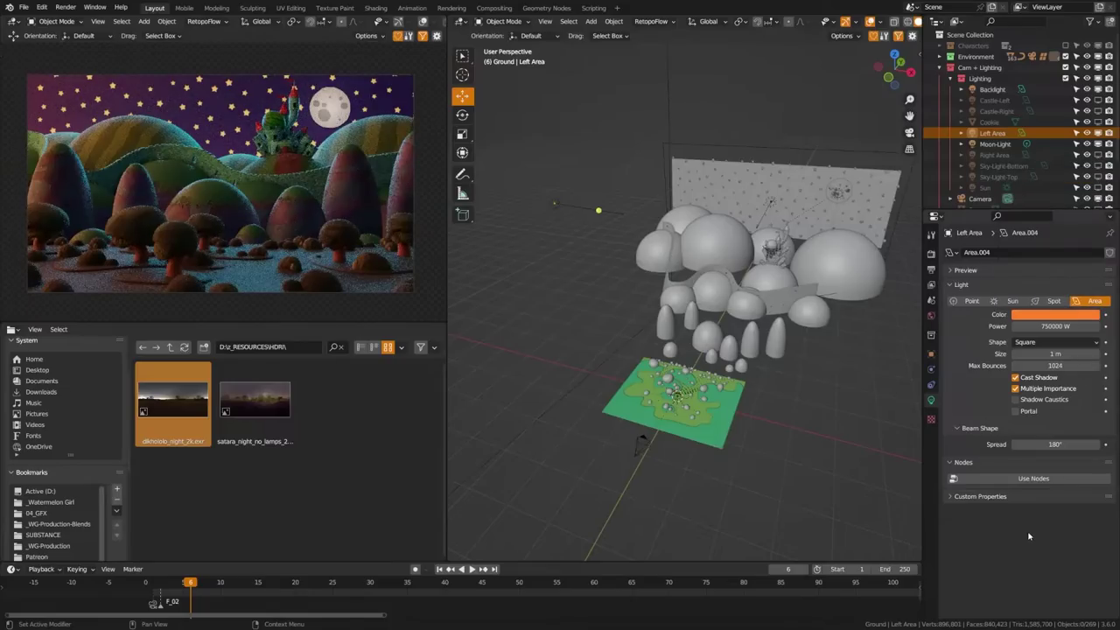
Step: Enable the purple Right Area light in the viewports and examine its placement relative to the scene
click(1011, 157)
click(1099, 156)
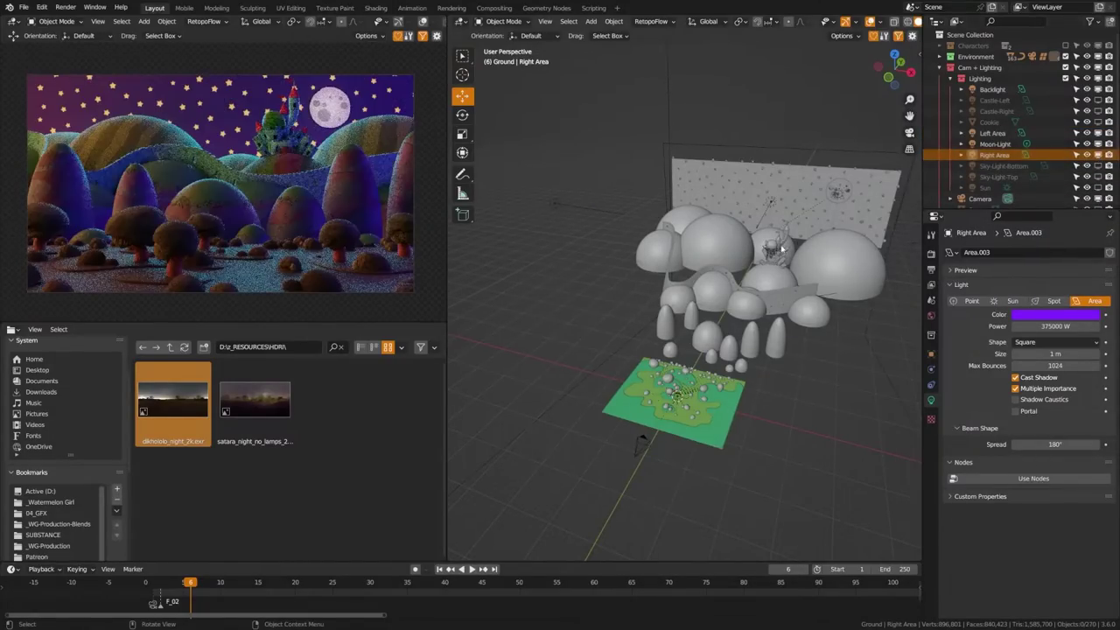
scroll(760, 263, down, 6)
middle_drag(760, 261, 819, 276)
middle_drag(725, 195, 673, 252)
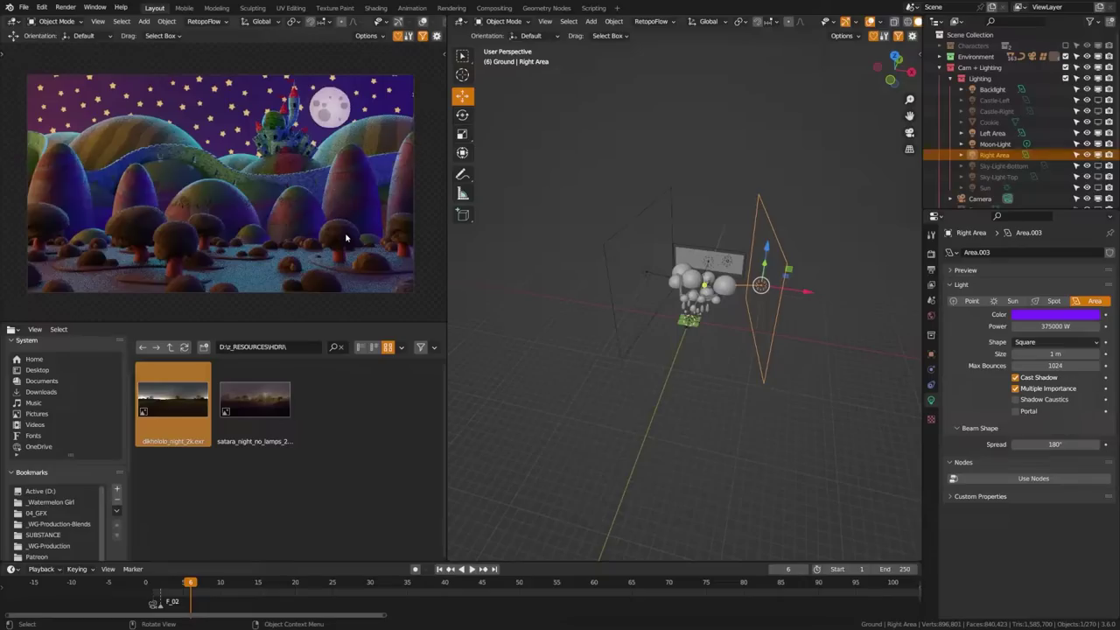
middle_drag(742, 282, 735, 340)
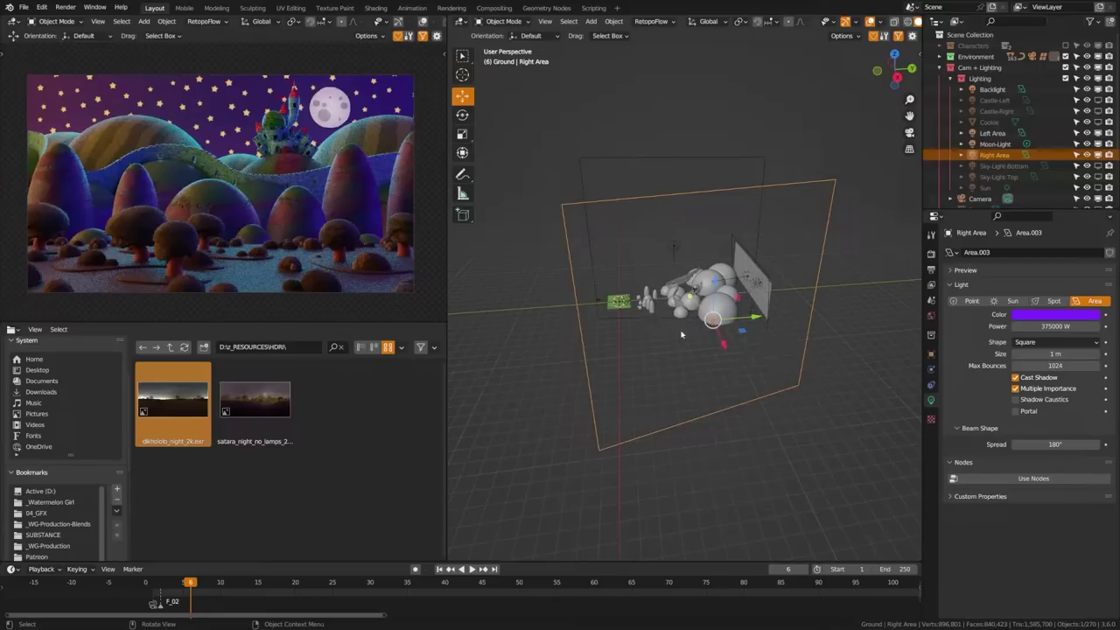
middle_drag(604, 335, 700, 332)
scroll(700, 332, up, 2)
middle_drag(767, 355, 756, 353)
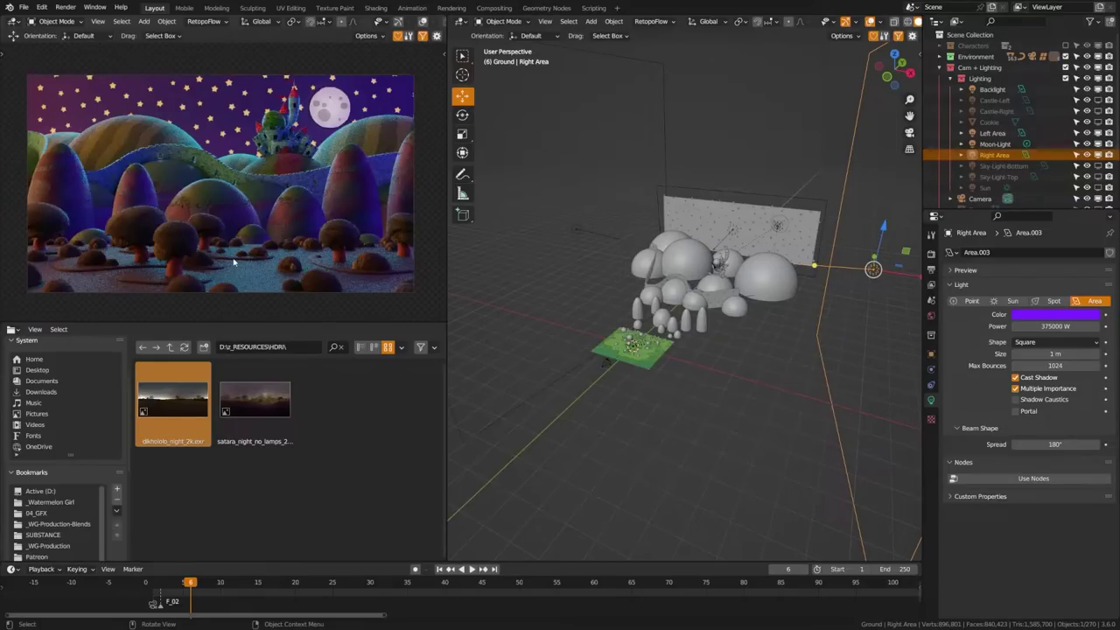
Step: Enable the blue Sun light in the viewports to light the foreground ground area
click(988, 187)
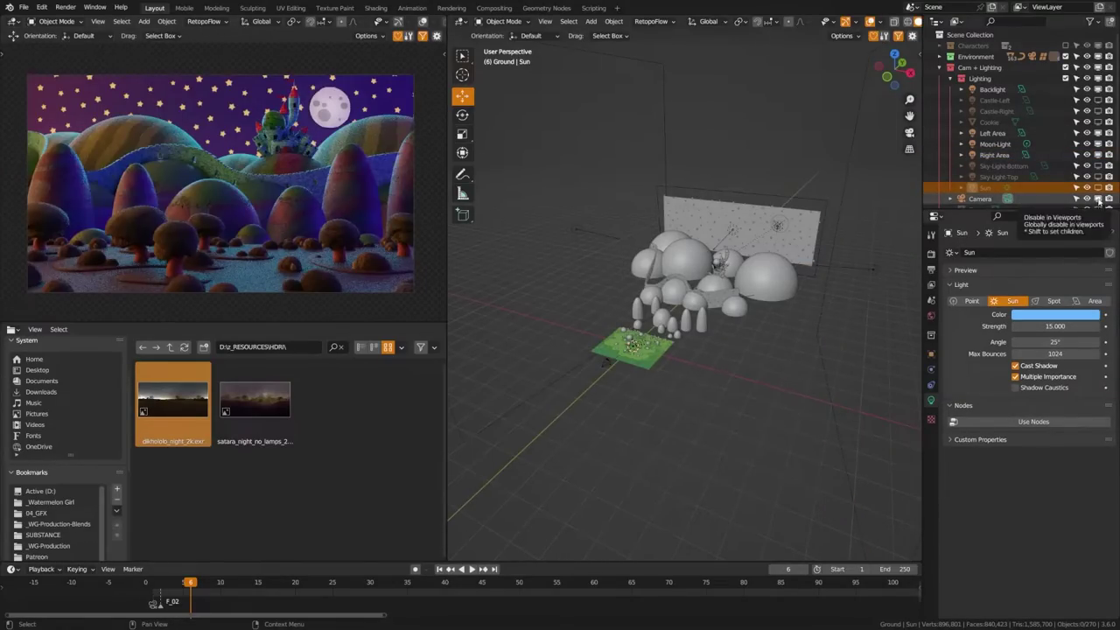
click(1099, 187)
scroll(705, 289, up, 3)
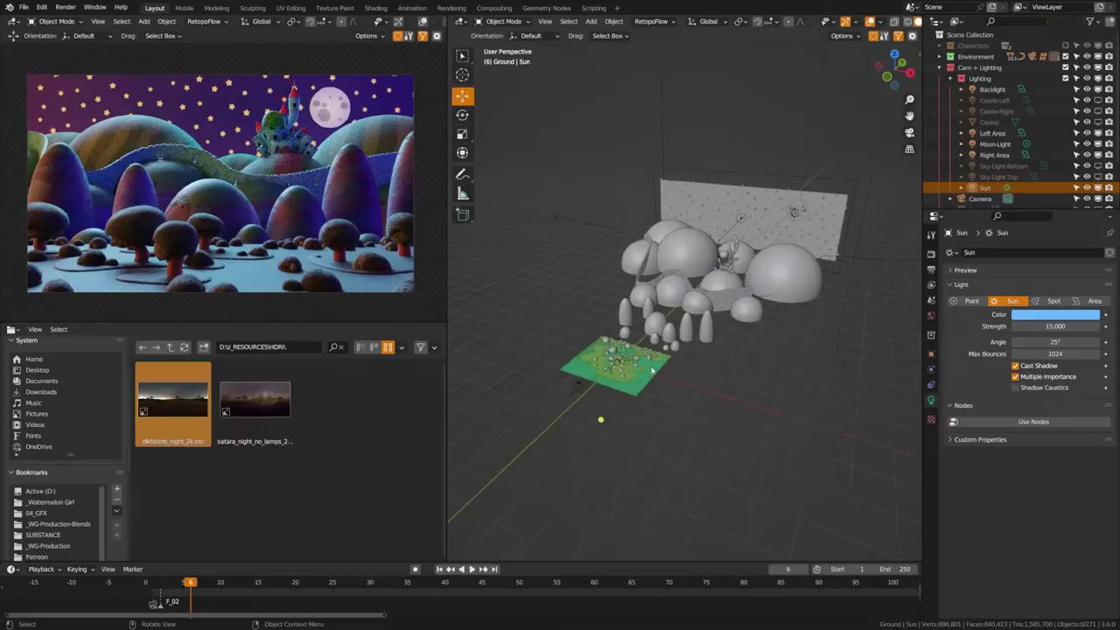
shift+middle_drag(601, 443, 686, 340)
scroll(685, 344, up, 2)
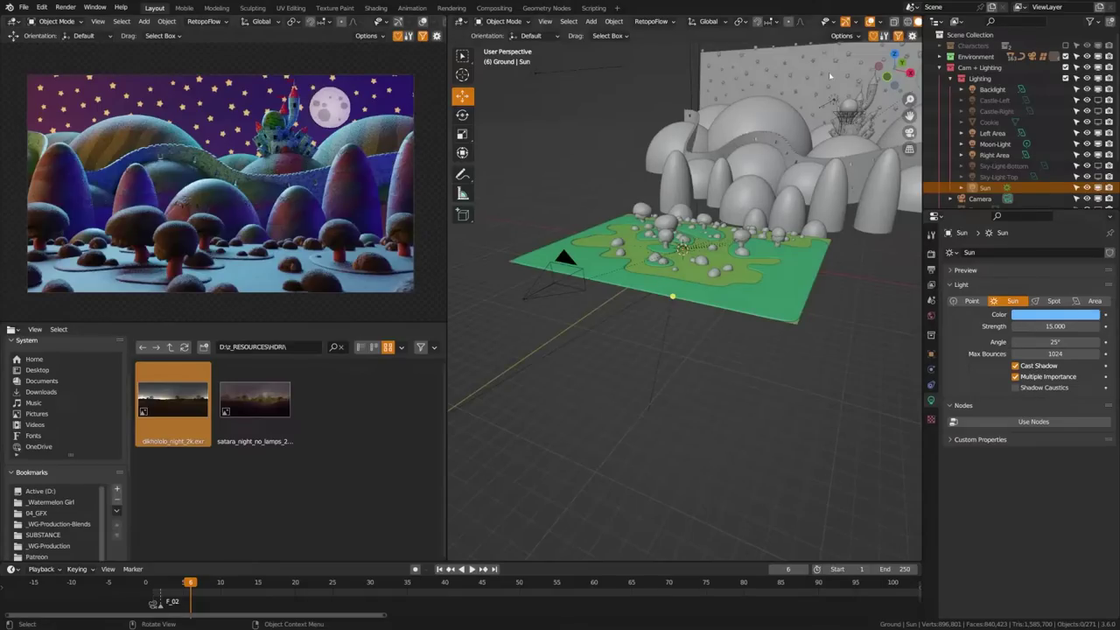
Step: Enable the Cookie plane in the viewports, above the foreground ground
click(983, 124)
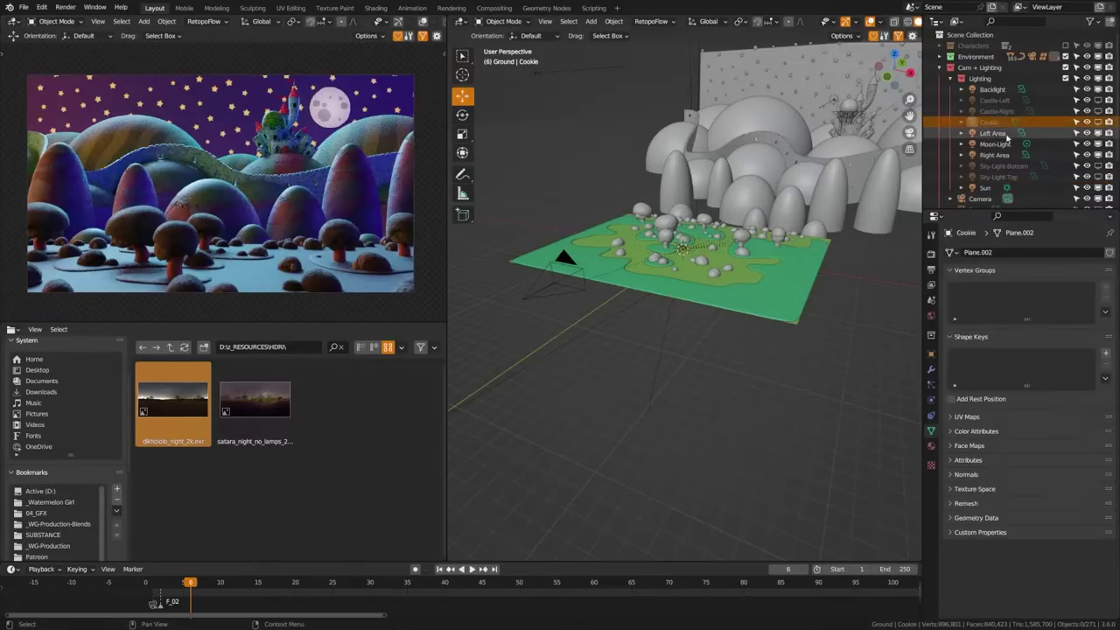
click(1097, 122)
middle_drag(847, 186, 639, 230)
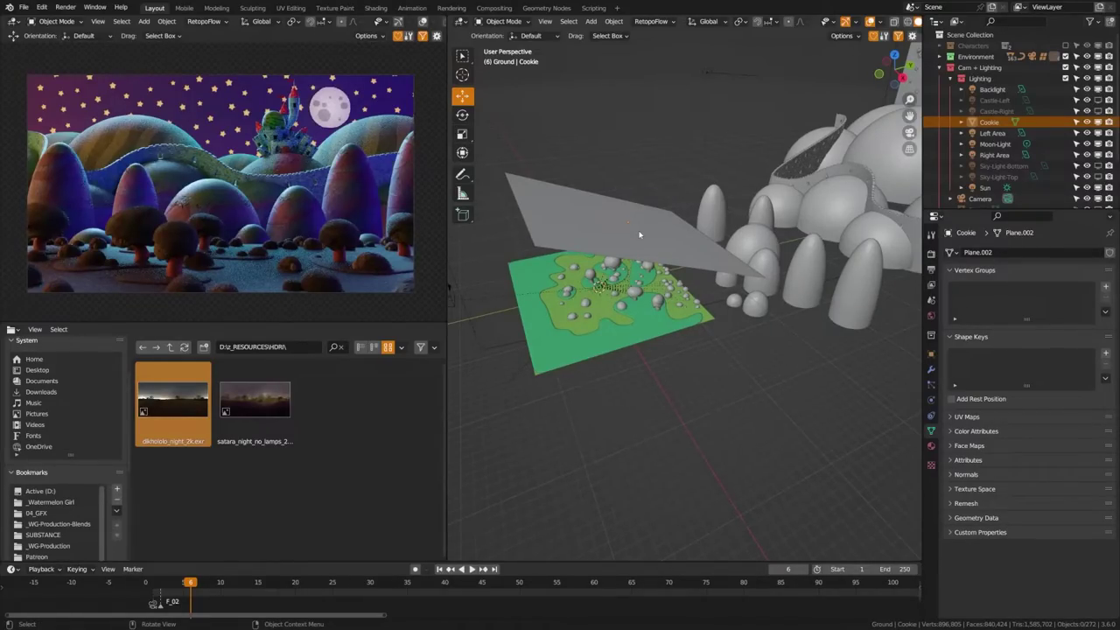
Step: Select the Cookie plane, check the scene in Rendered shading, and switch the 3D viewport to Material Preview
click(639, 234)
key(z)
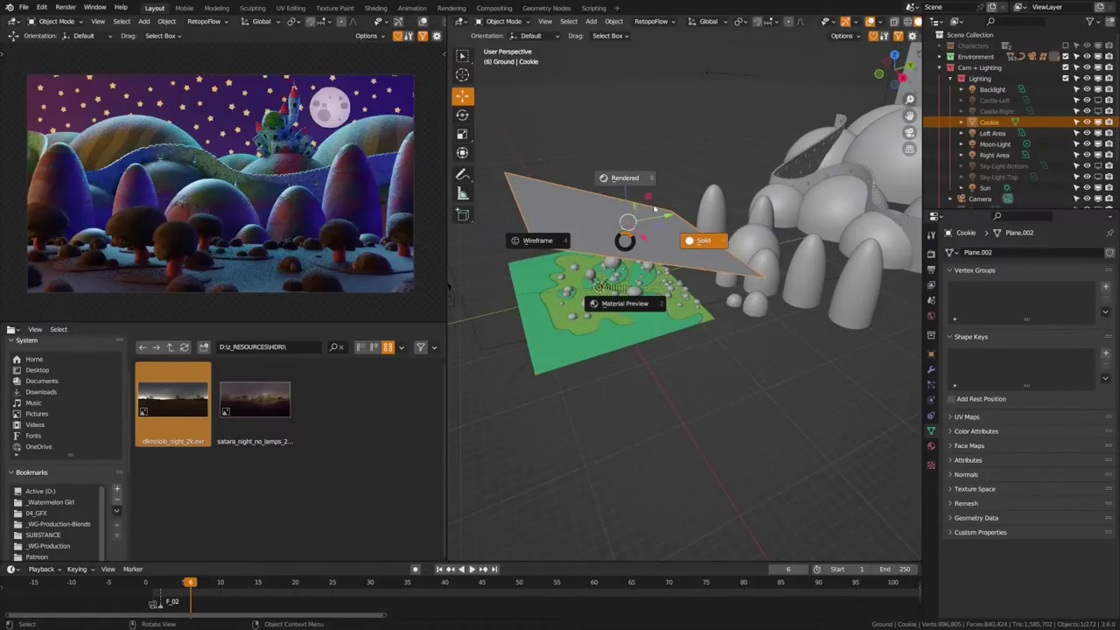
click(629, 181)
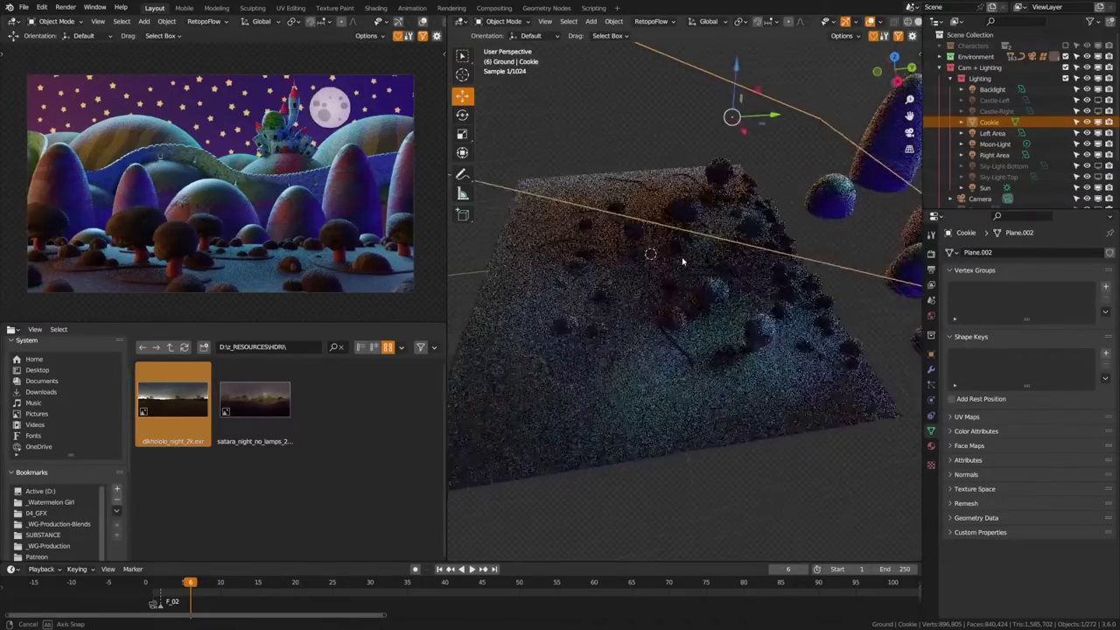
mouse_move(683, 260)
middle_down()
mouse_move(727, 228)
mouse_move(675, 273)
middle_up()
middle_drag(588, 282, 600, 293)
key(z)
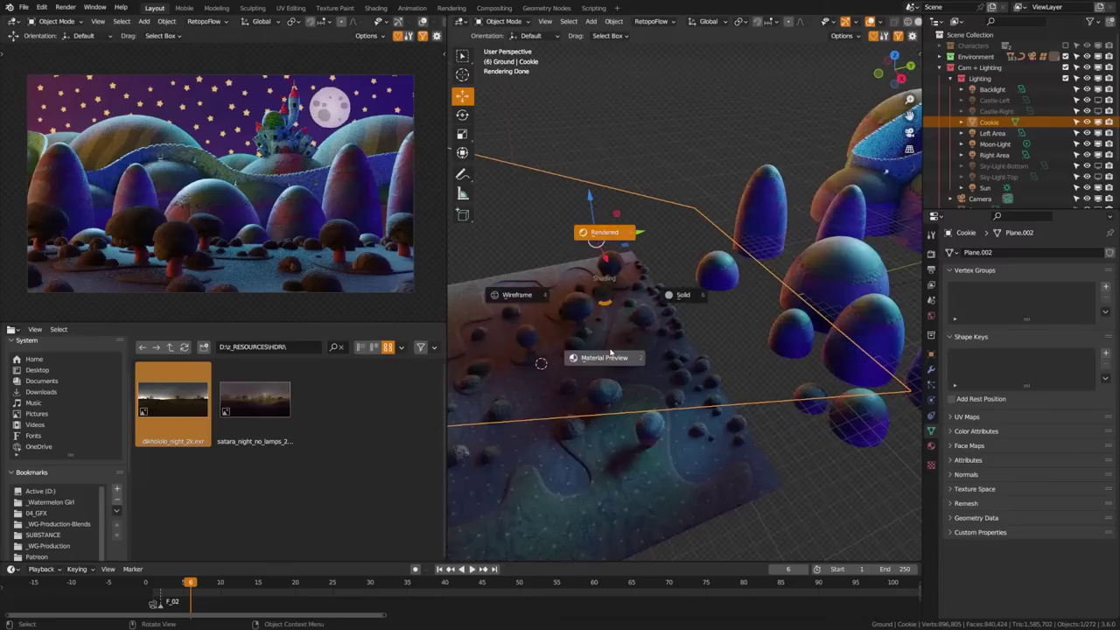
click(635, 359)
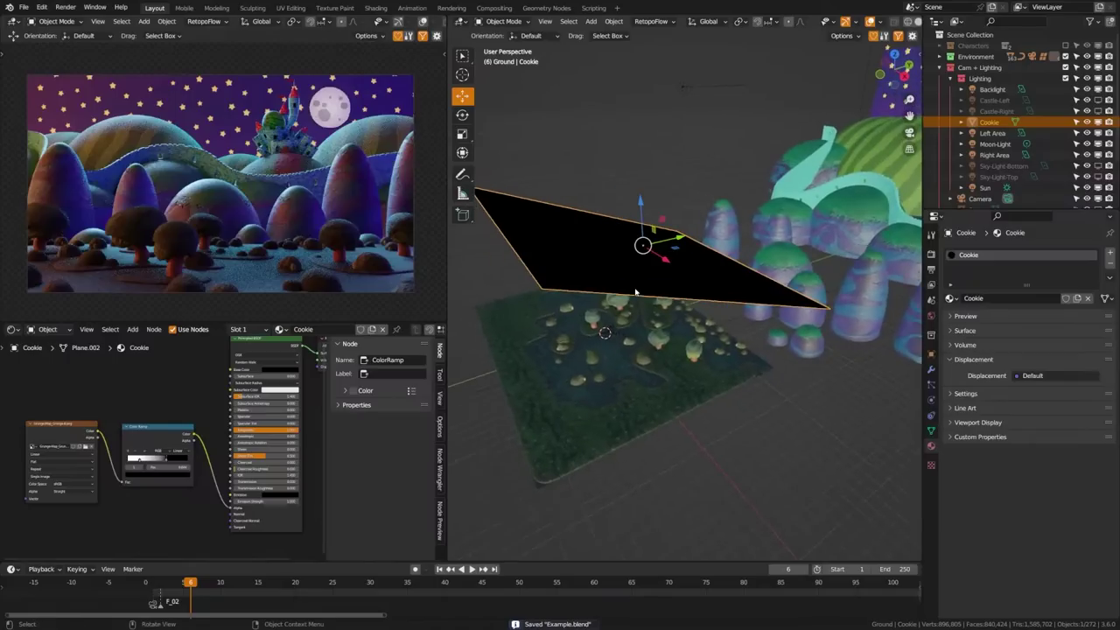
Step: Preview the grunge map image texture directly on the Cookie plane
middle_drag(623, 290, 637, 333)
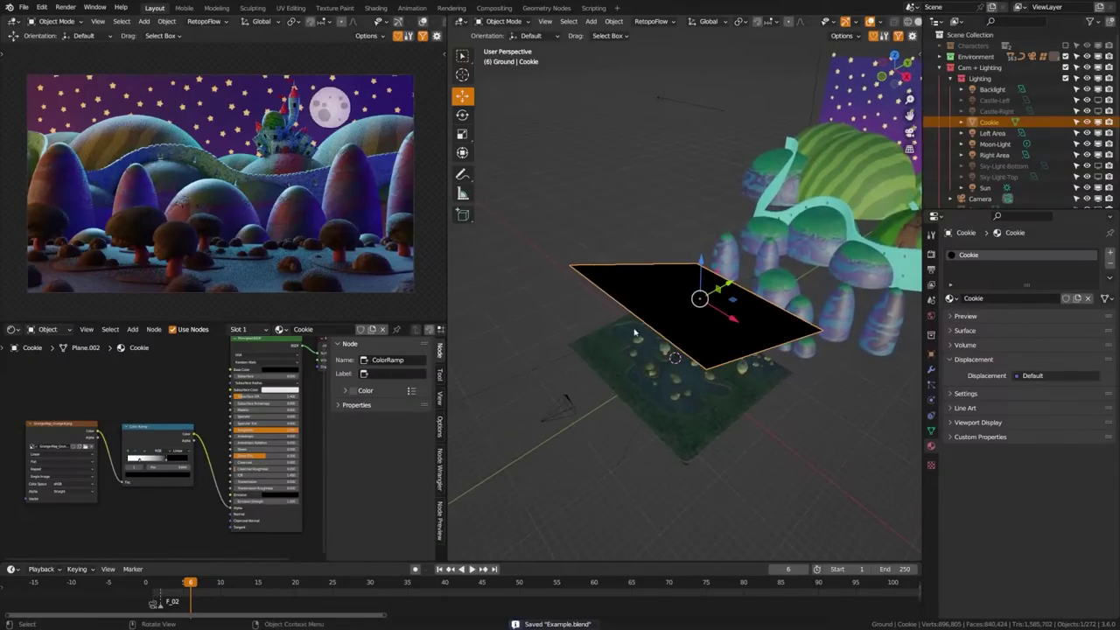
scroll(89, 409, up, 4)
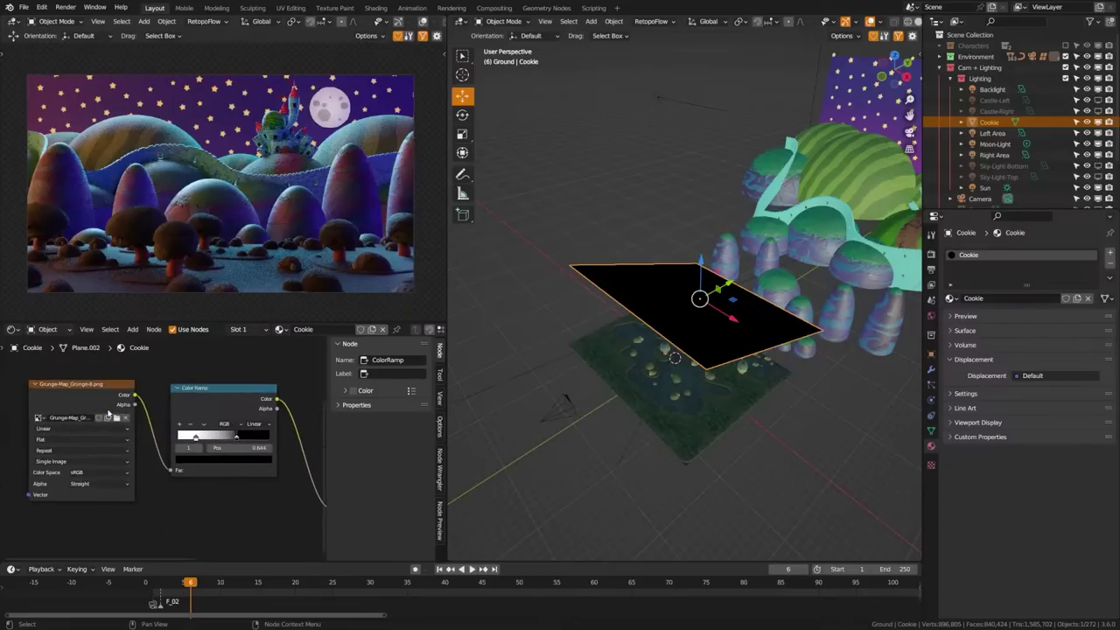
scroll(109, 411, down, 3)
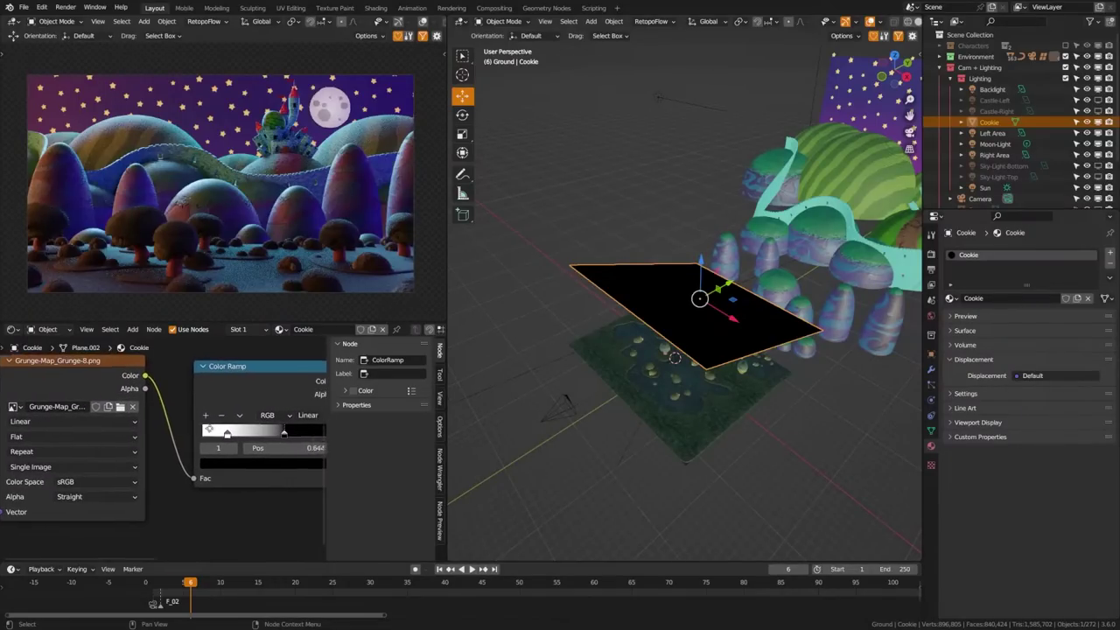
ctrl+shift+click(47, 409)
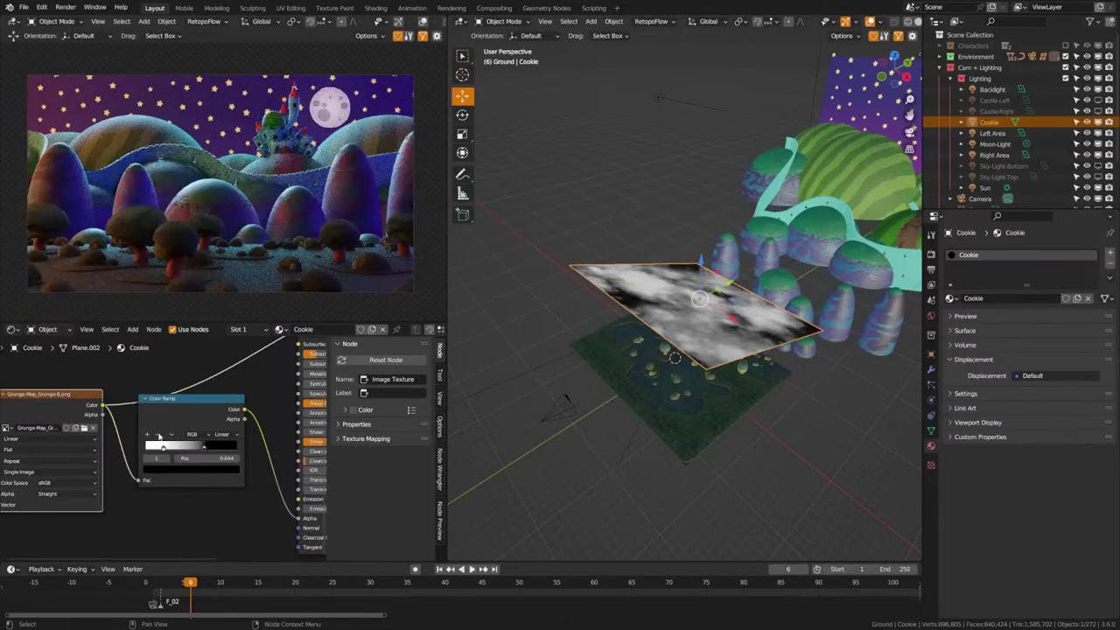
Step: Preview the Color Ramp's output on the Cookie plane and reconnect the Principled BSDF to the Material Output
ctrl+shift+click(193, 417)
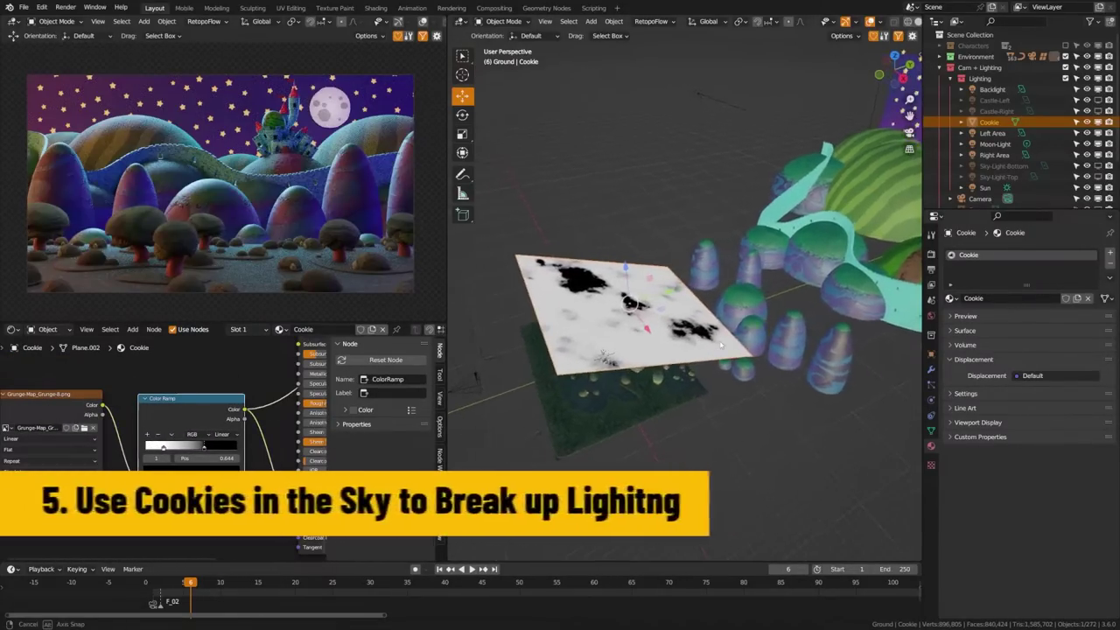
middle_drag(320, 364, 191, 411)
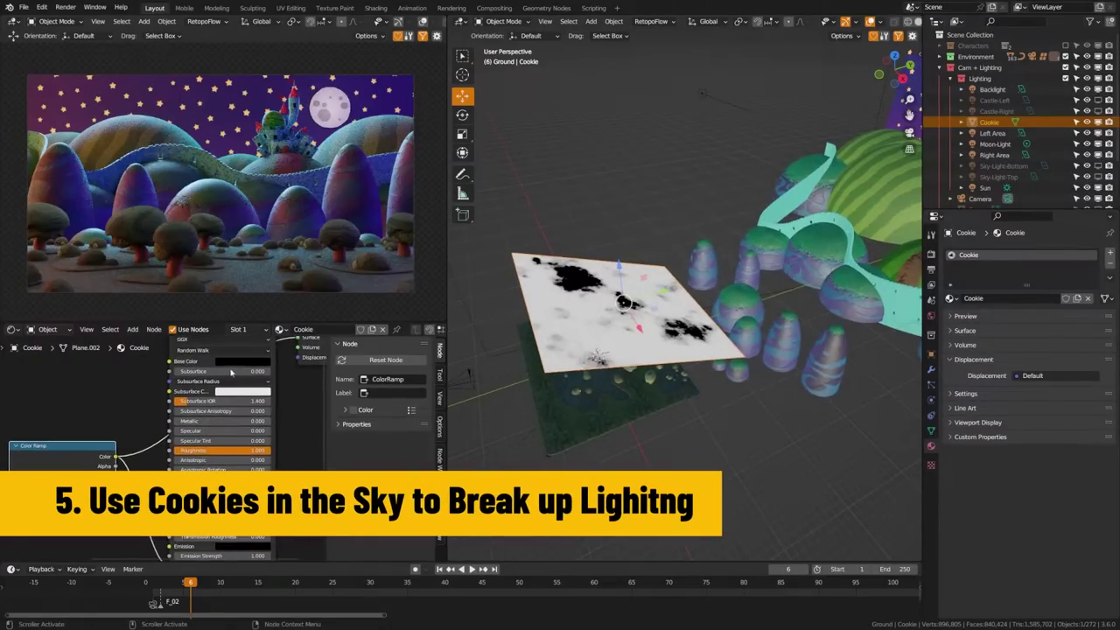
middle_drag(256, 374, 223, 453)
ctrl+shift+click(224, 453)
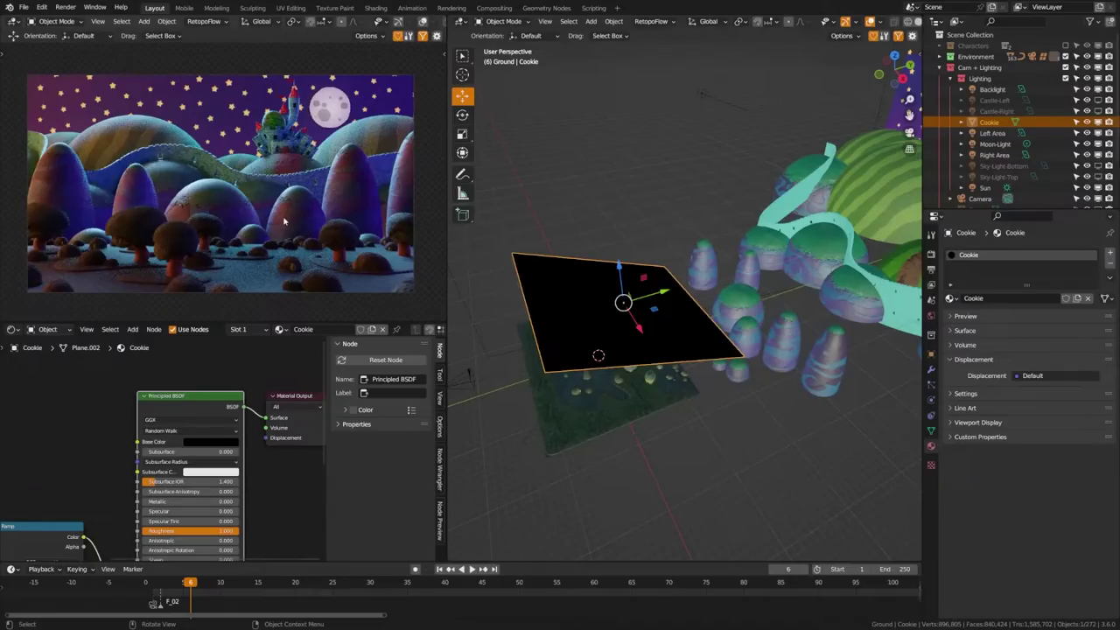
Step: Enable the Castle-Left and Castle-Right area lights in the viewports to add coloured accents to the castle
click(1030, 101)
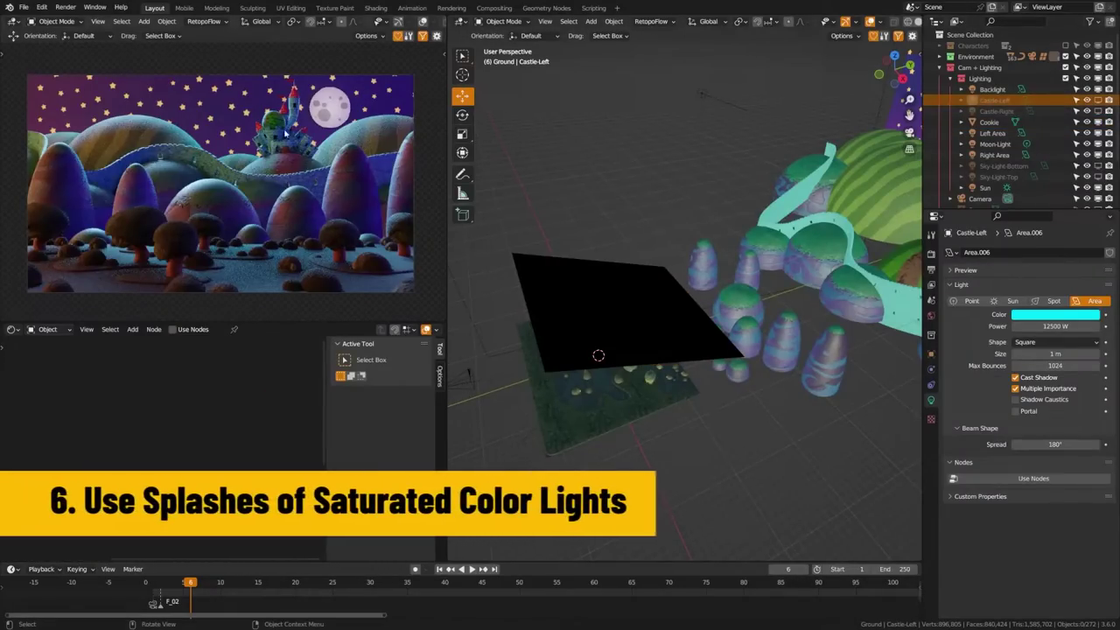
scroll(297, 163, up, 4)
shift+middle_drag(298, 164, 292, 189)
scroll(292, 189, up, 1)
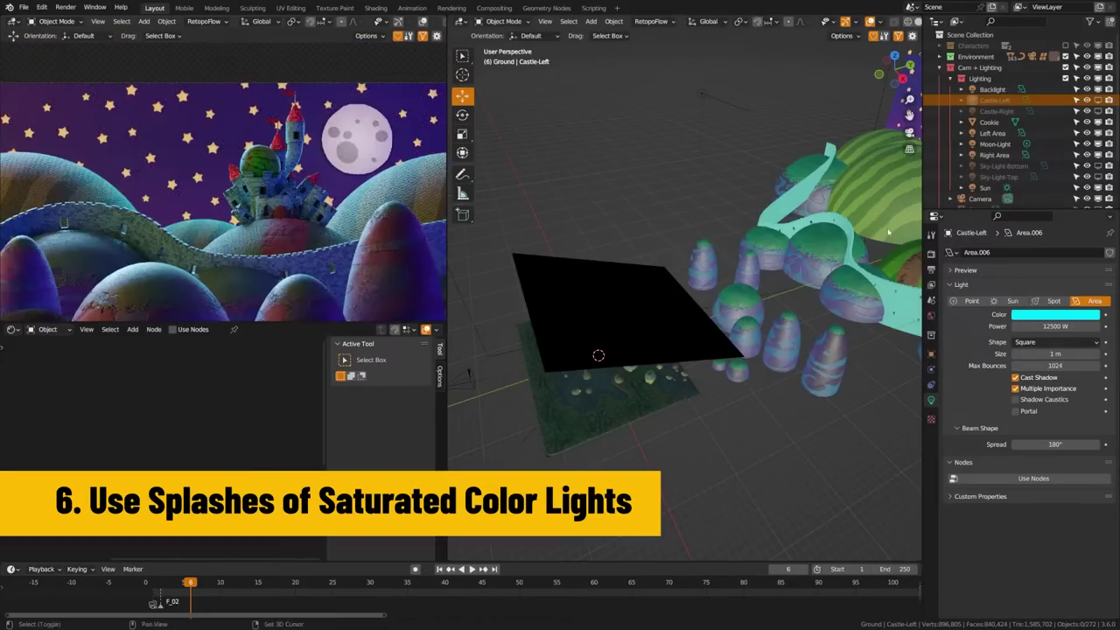
shift+middle_drag(880, 232, 762, 285)
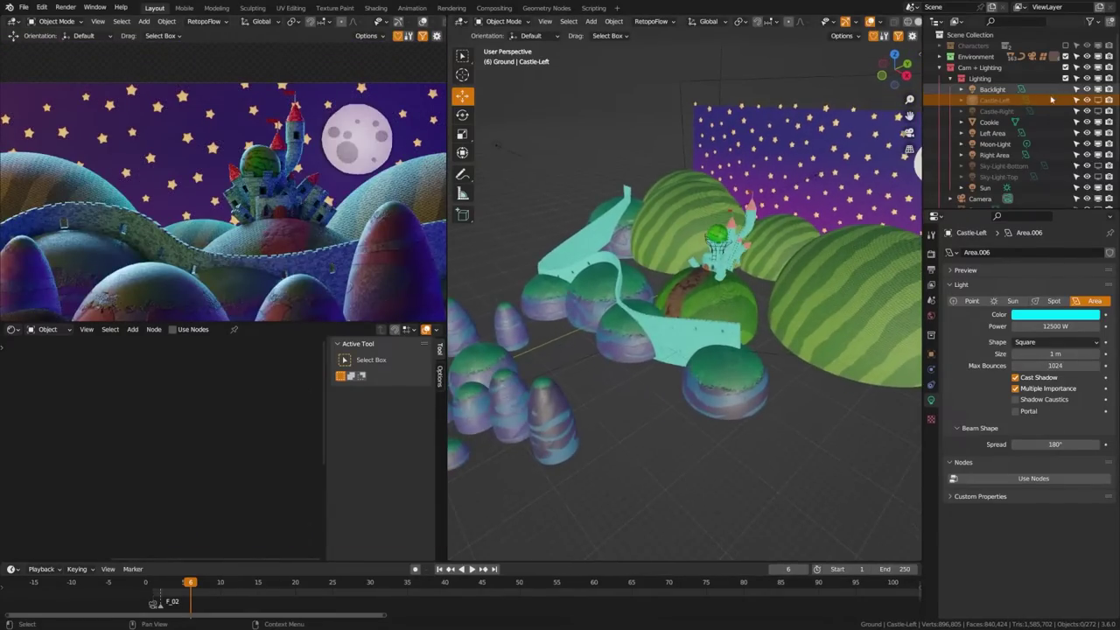
click(1100, 100)
click(1099, 111)
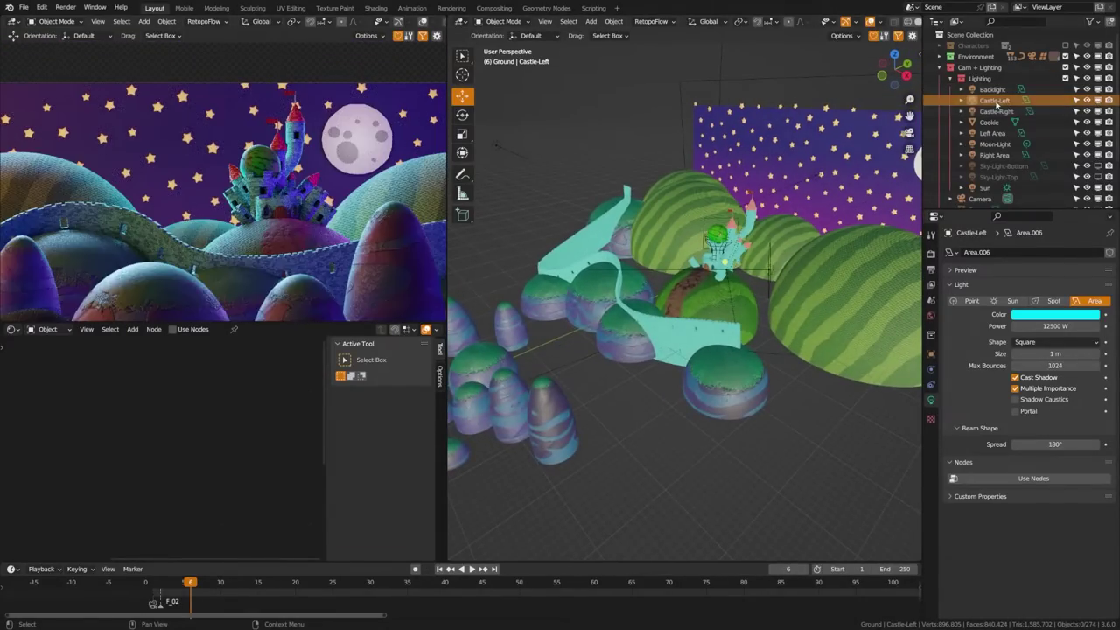
Step: Inspect the accent lights around the castle and select Castle-Right to view its light settings
scroll(562, 229, up, 3)
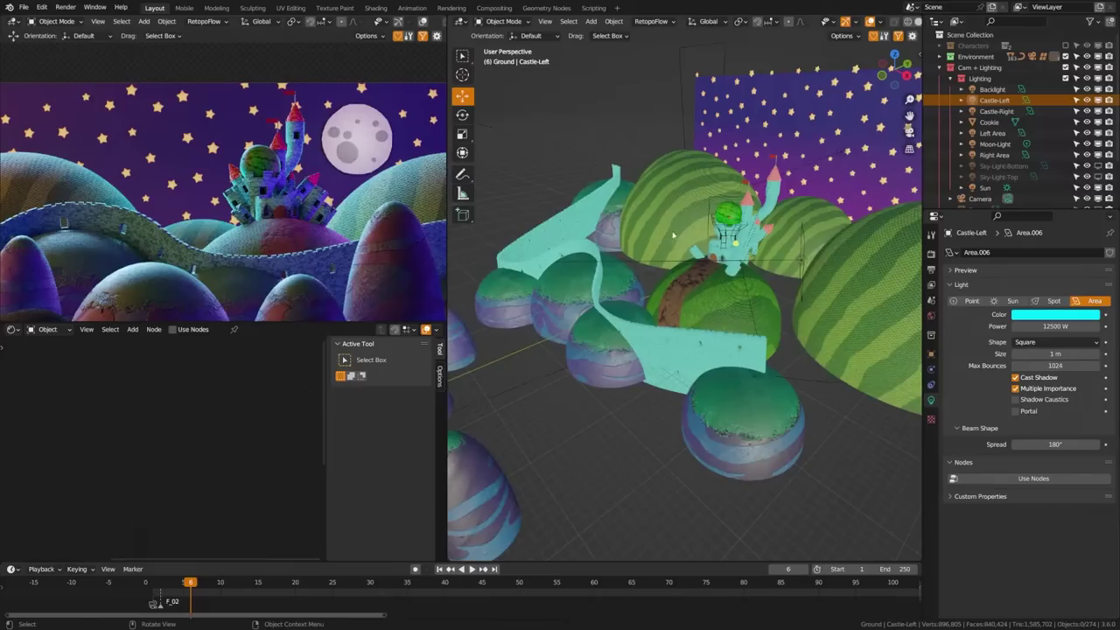
middle_drag(673, 234, 713, 234)
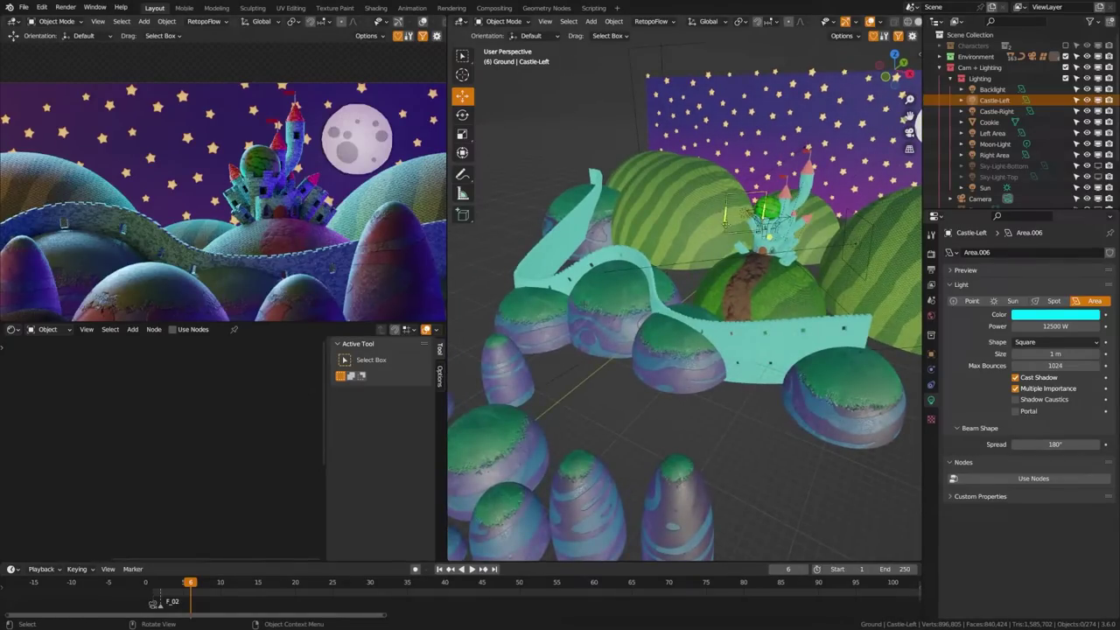
click(873, 254)
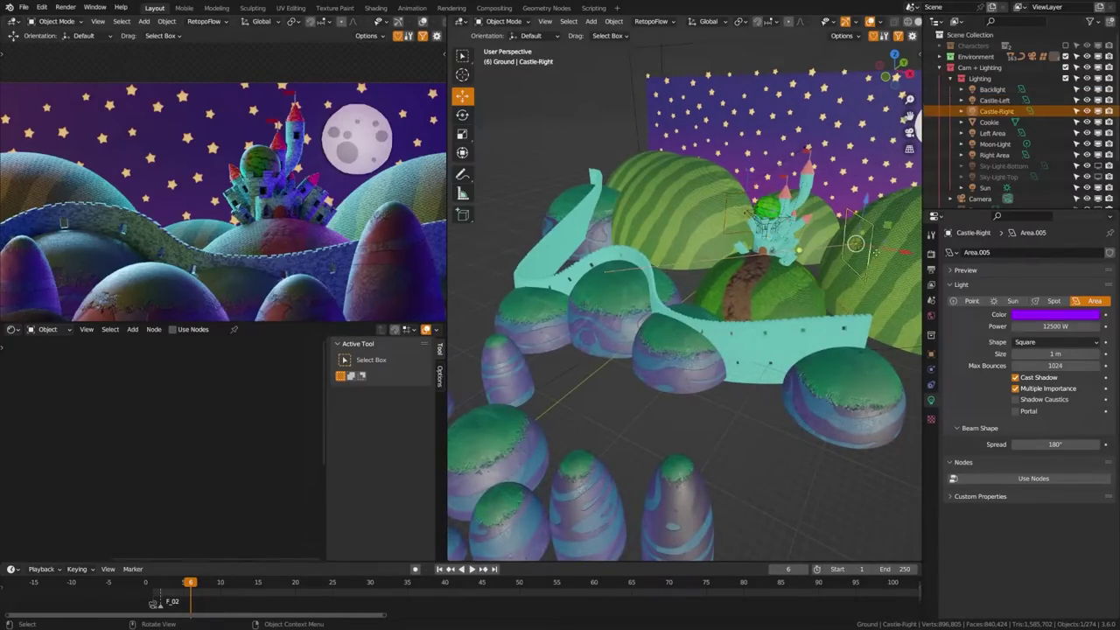
shift+middle_drag(873, 253, 726, 285)
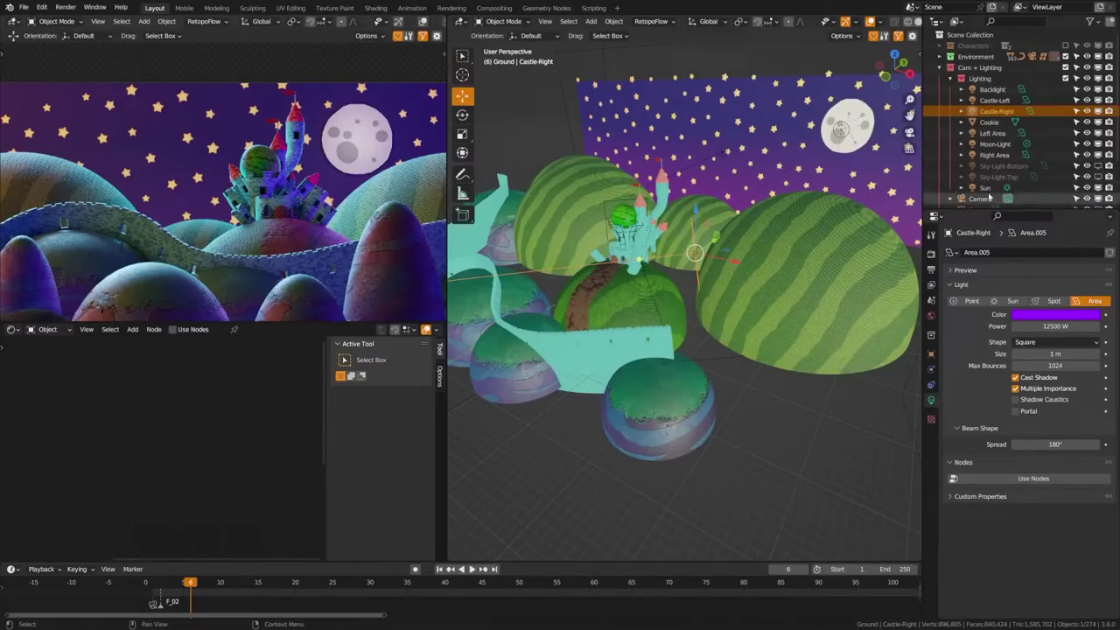
Step: Enable Sky-Light-Bottom and Sky-Light-Top in the viewports and check each light's settings at the starry backdrop
drag(1099, 166, 1100, 177)
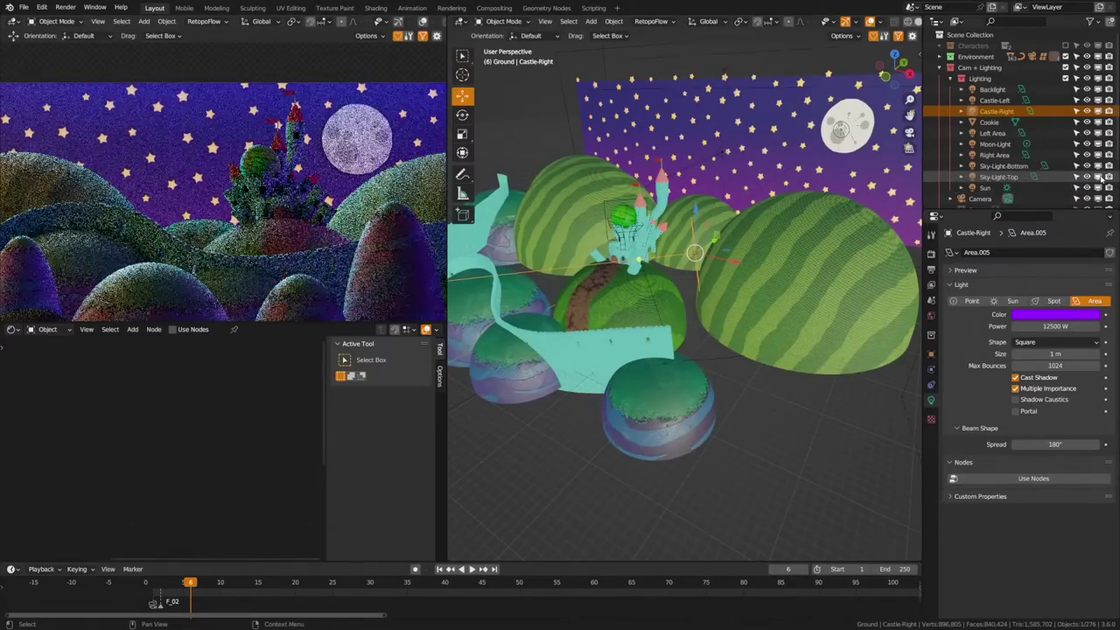
middle_drag(902, 289, 796, 331)
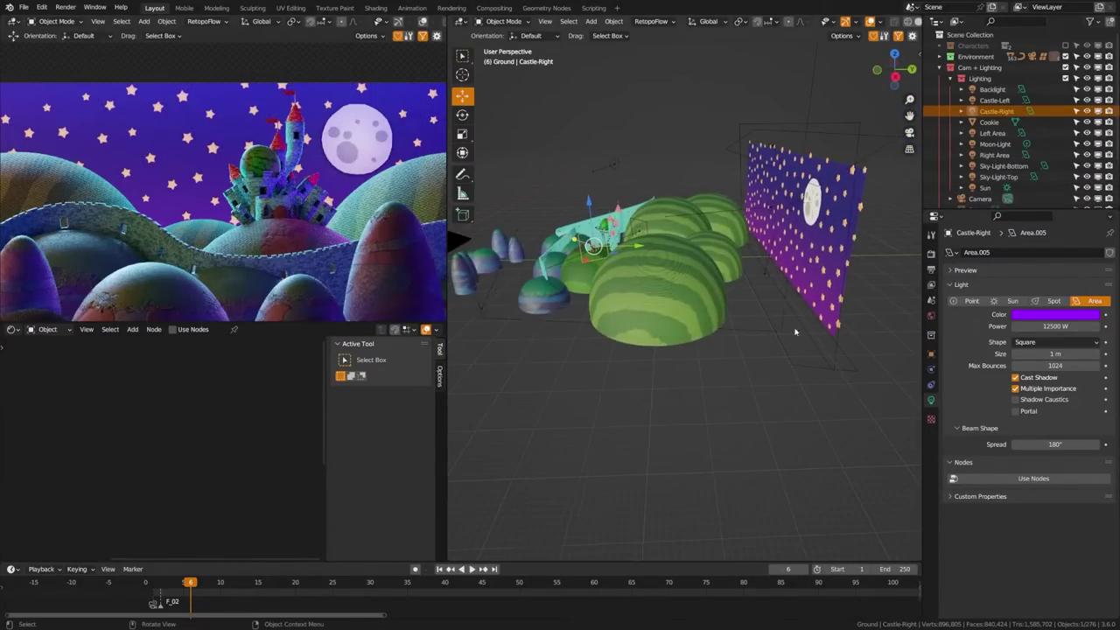
middle_drag(826, 202, 845, 185)
click(850, 149)
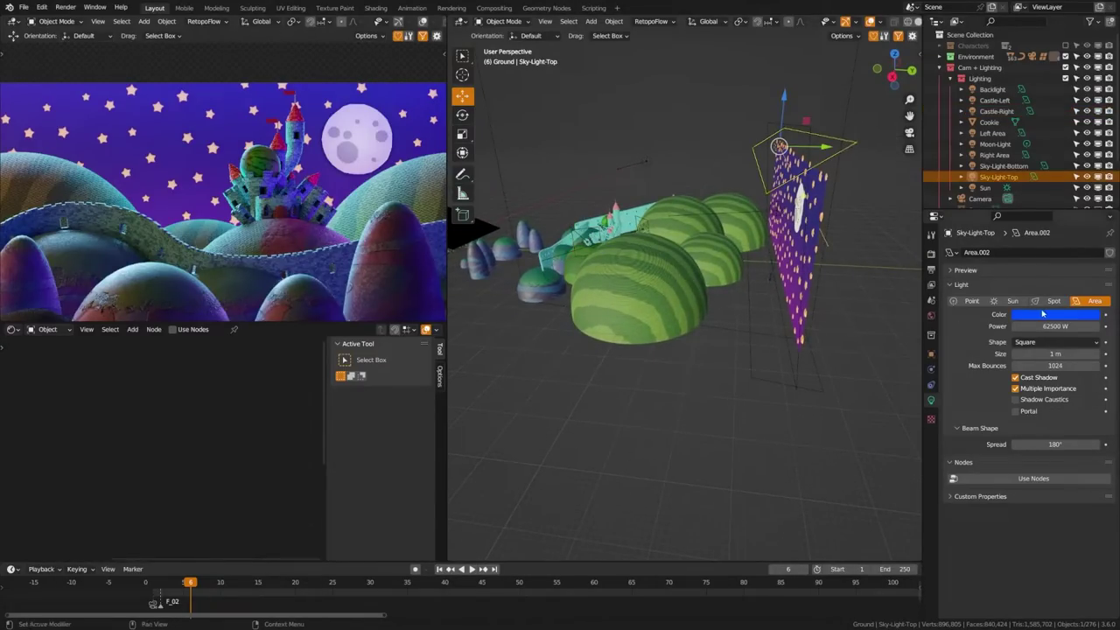
click(762, 380)
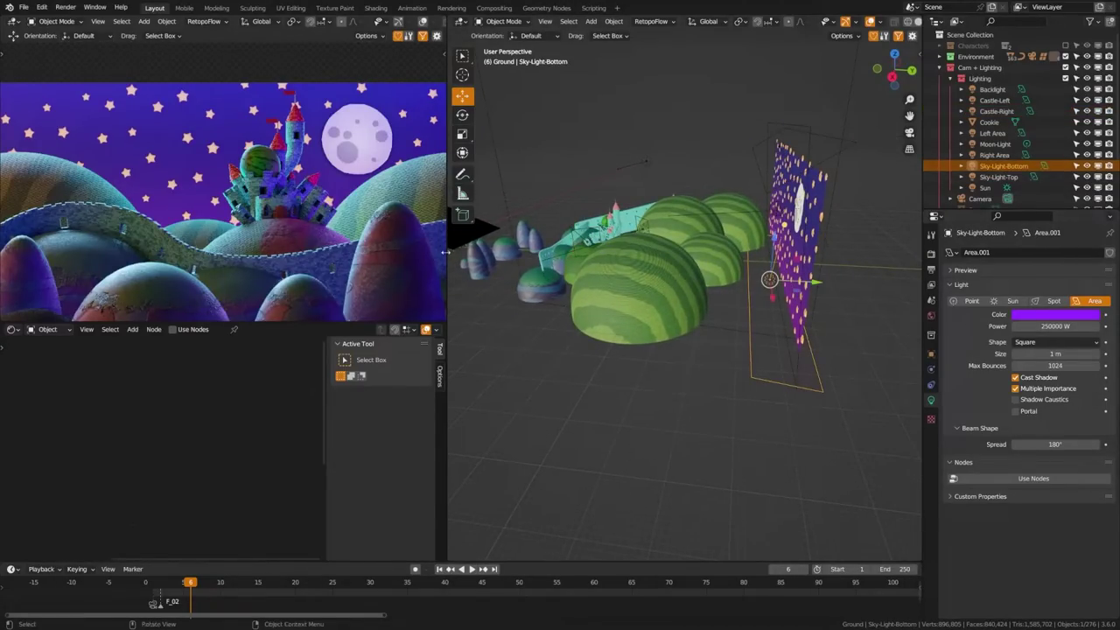
shift+middle_drag(234, 258, 259, 211)
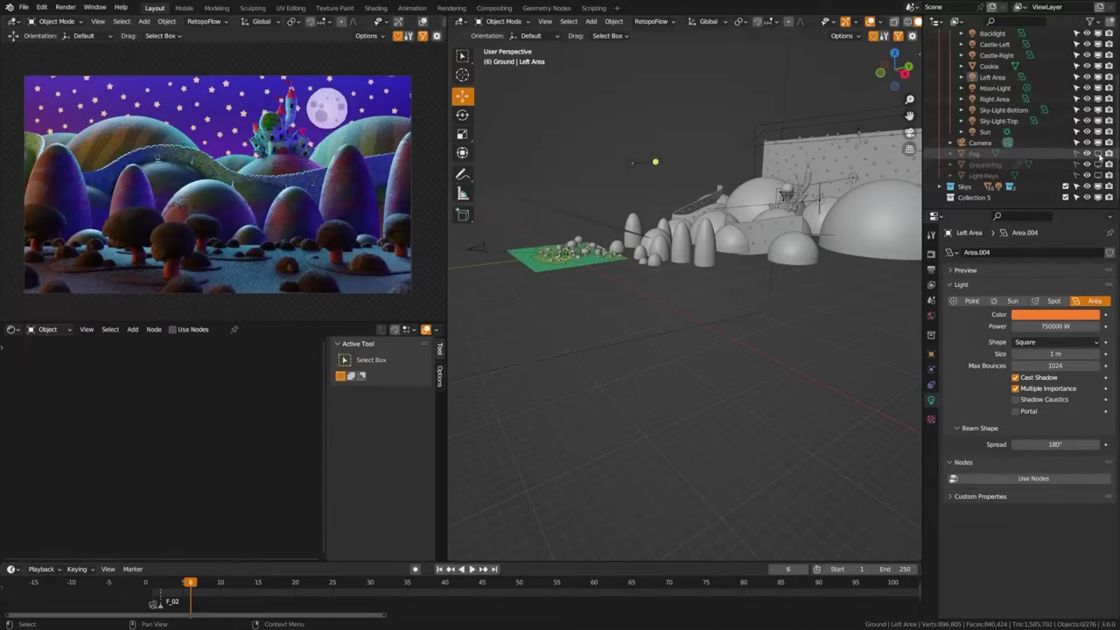
Step: Enable the Fog volume in the viewports and view its extent around the whole scene
click(974, 155)
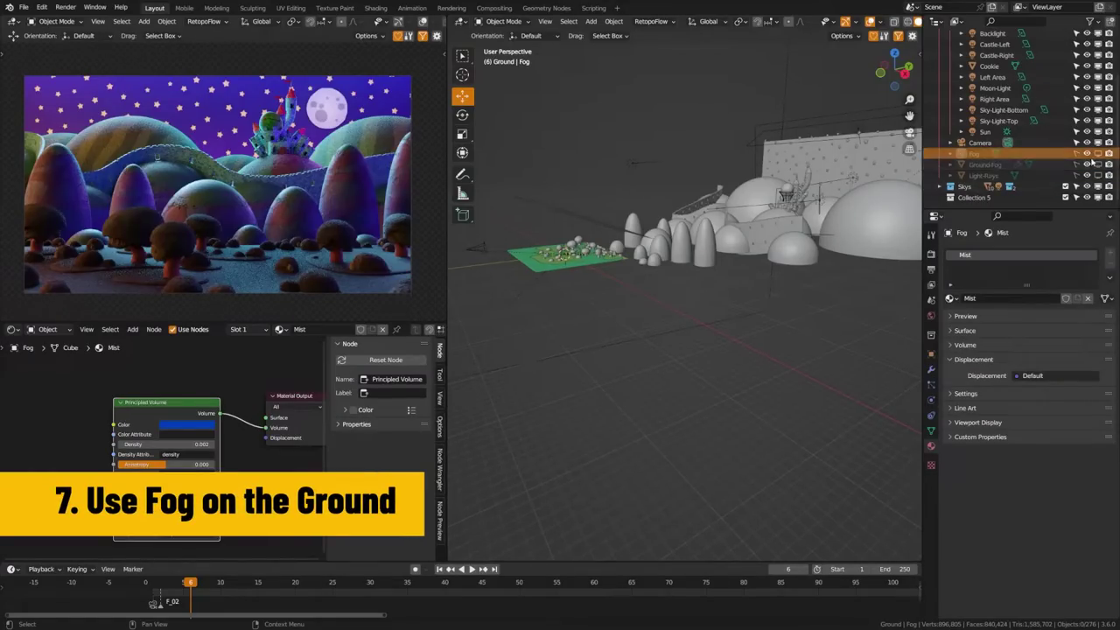
click(1098, 154)
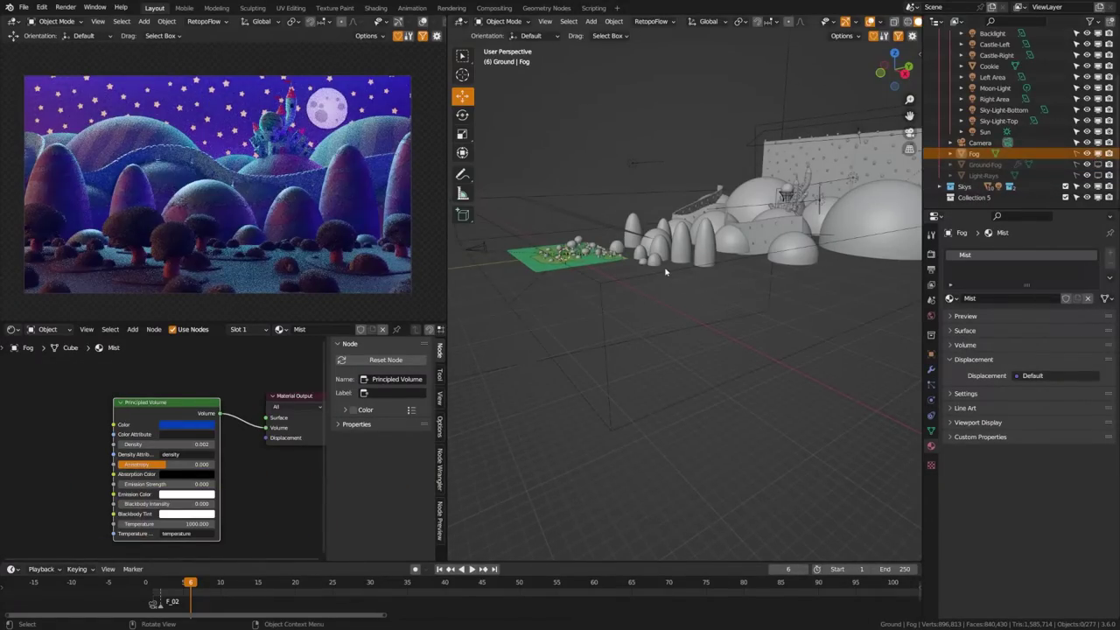
middle_drag(775, 300, 712, 305)
scroll(713, 304, down, 4)
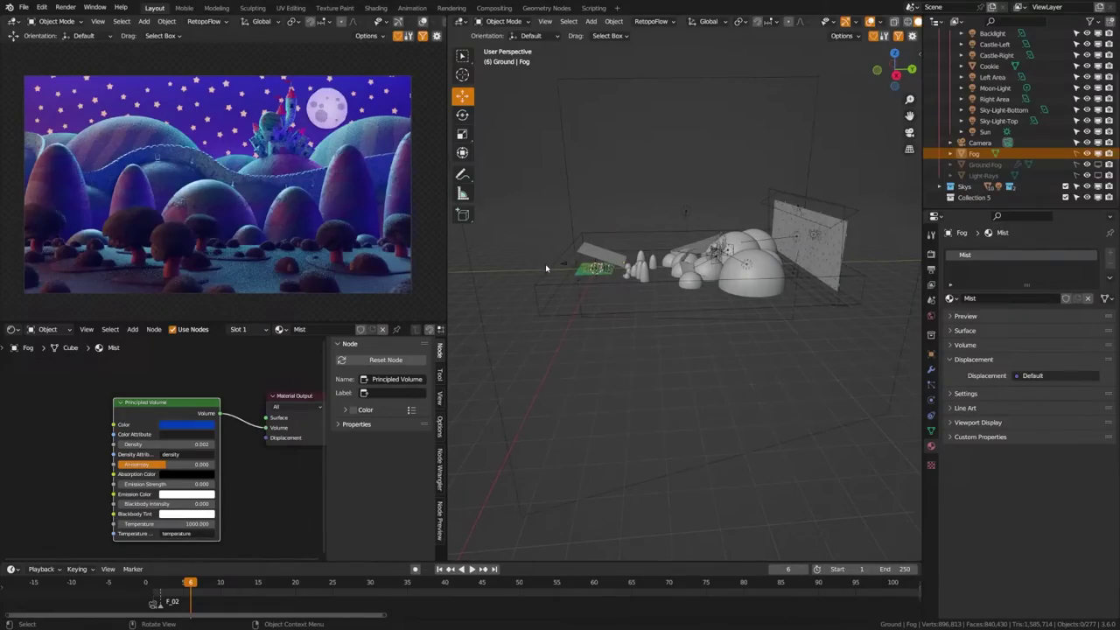
Step: Examine the Mist material's Principled Volume node and compare the rendered scene without and with the Fog volume
scroll(235, 410, up, 3)
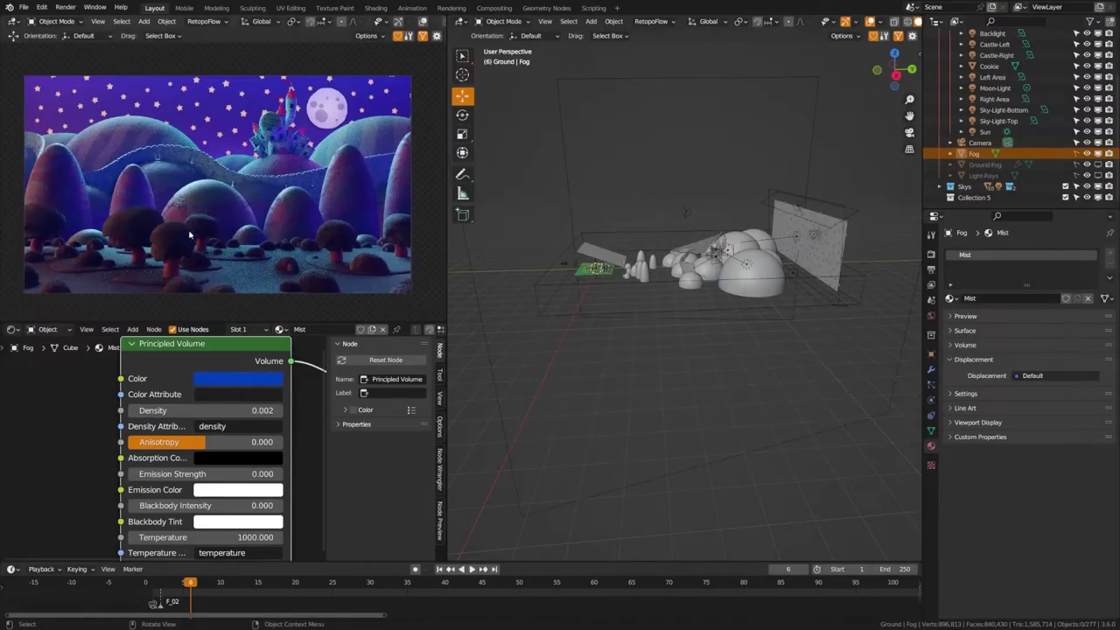
click(1100, 153)
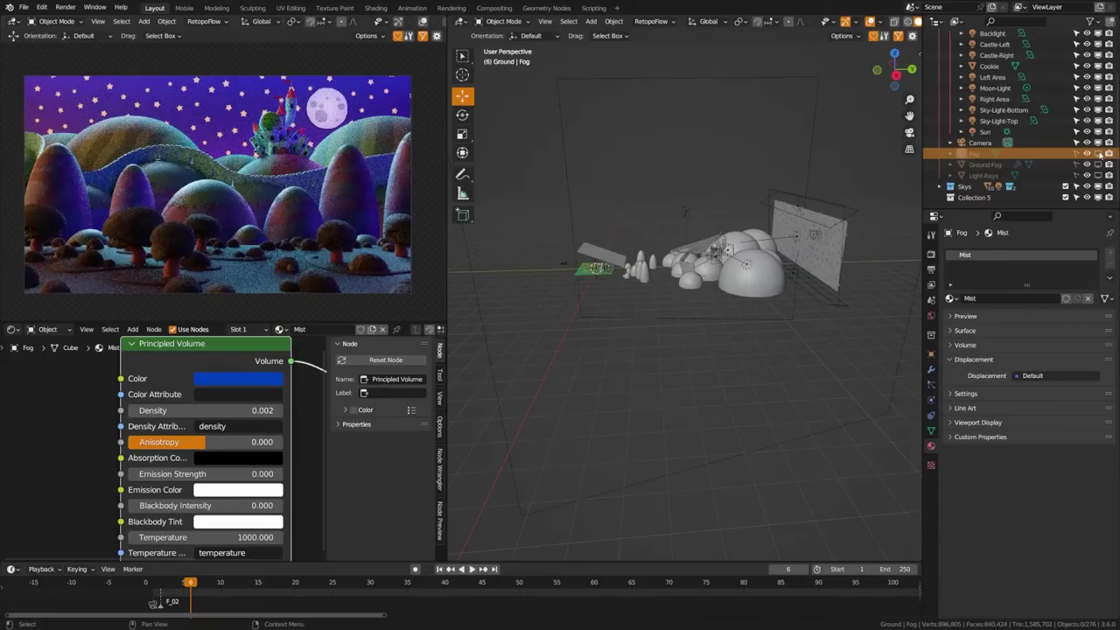
click(1099, 153)
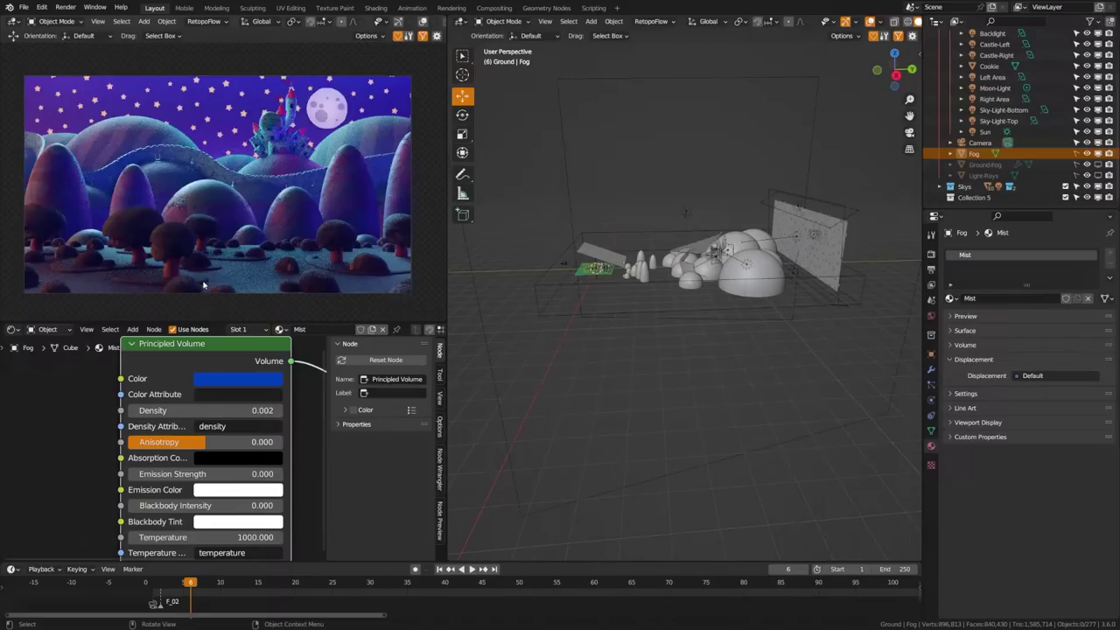
Step: Select Ground-Fog, enable it in the viewports, and inspect its thin volume around the foreground ground
click(985, 165)
scroll(697, 281, up, 6)
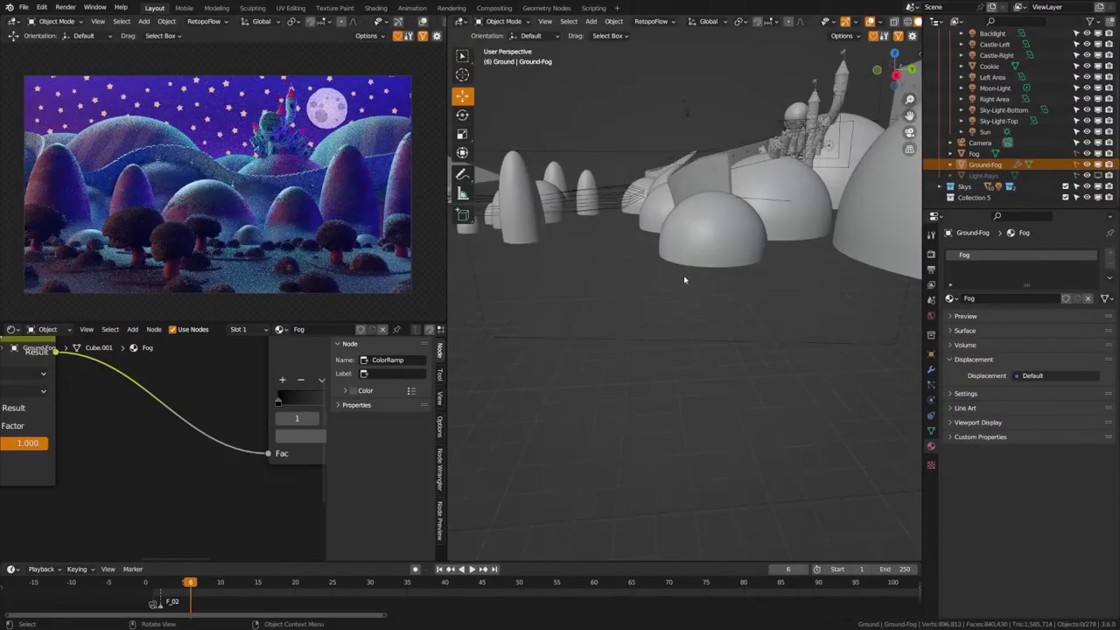
shift+middle_drag(685, 278, 630, 212)
scroll(680, 301, up, 4)
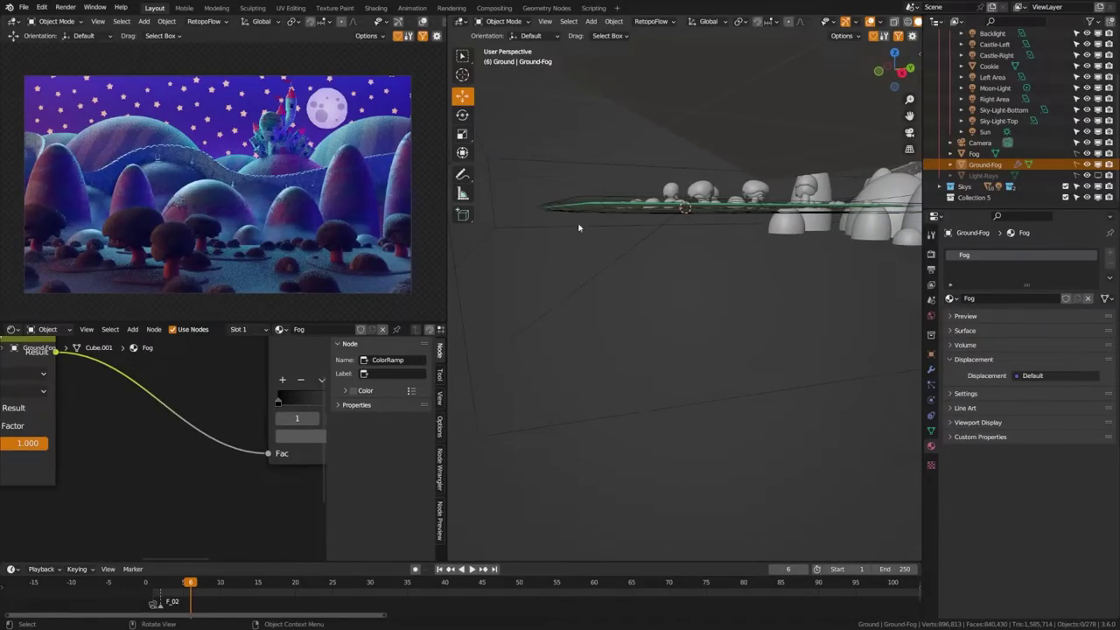
Step: Examine the Ground-Fog material's nodes from the Principled Volume back to the noise and gradient textures, and check the fog in the render
scroll(158, 401, down, 12)
middle_drag(187, 428, 105, 393)
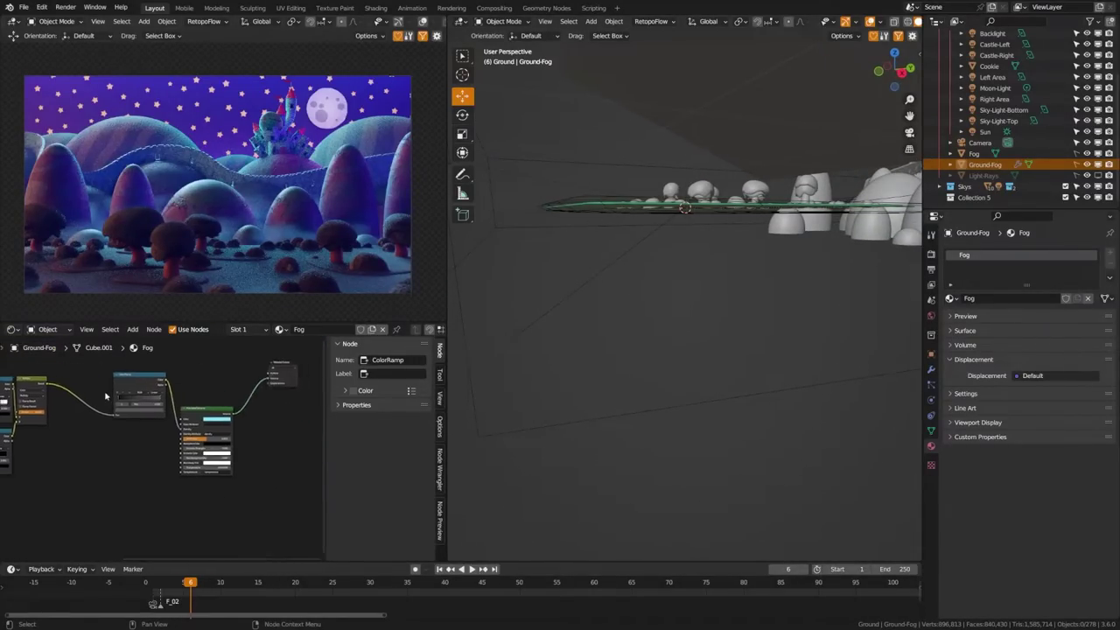
scroll(242, 406, up, 7)
middle_drag(266, 381, 187, 397)
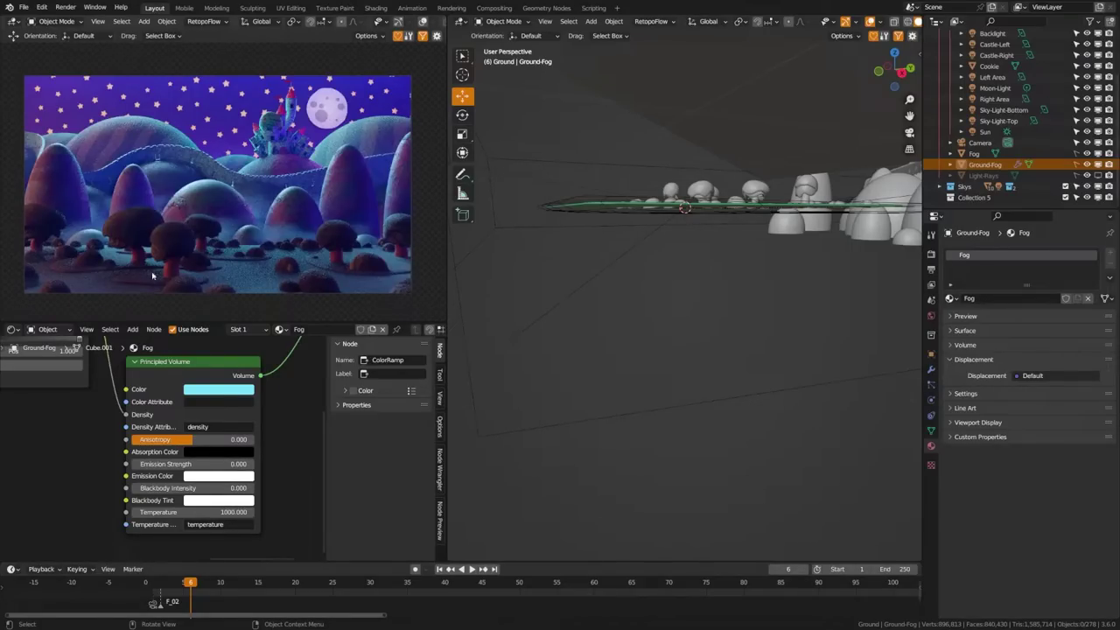
middle_drag(97, 386, 199, 456)
scroll(194, 446, down, 4)
drag(151, 391, 144, 394)
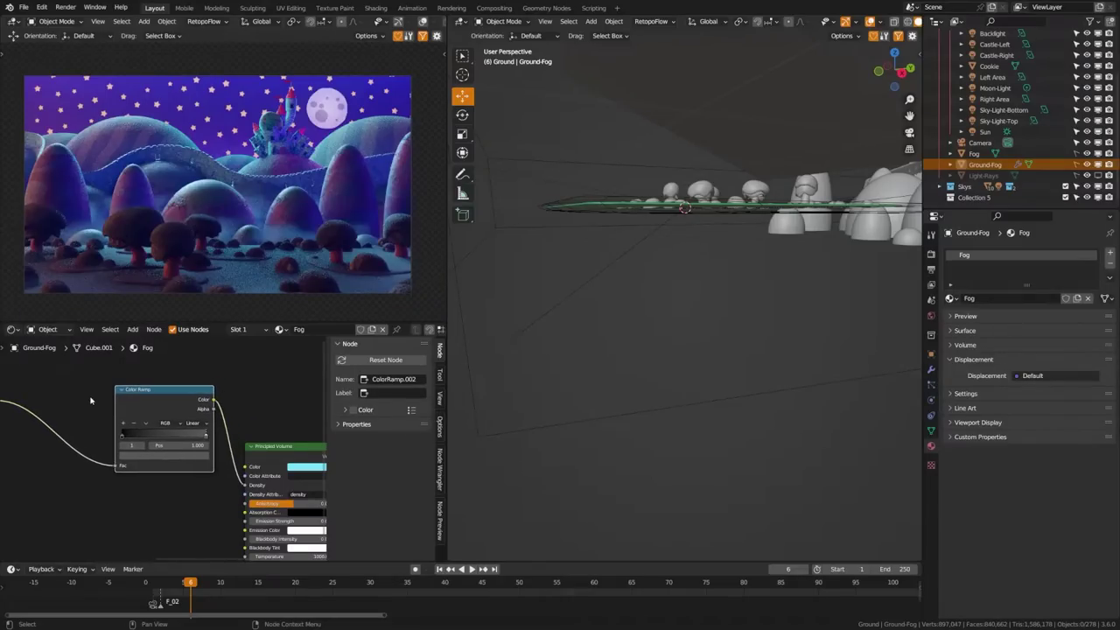
middle_drag(49, 414, 206, 412)
ctrl+scroll(109, 393, left, 8)
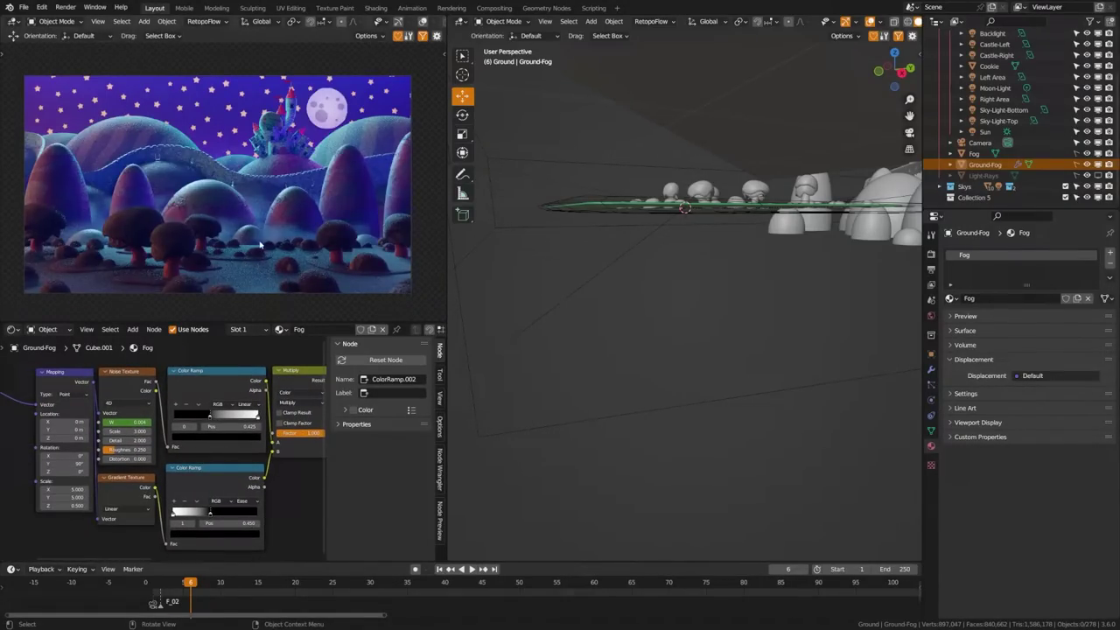
scroll(260, 245, up, 2)
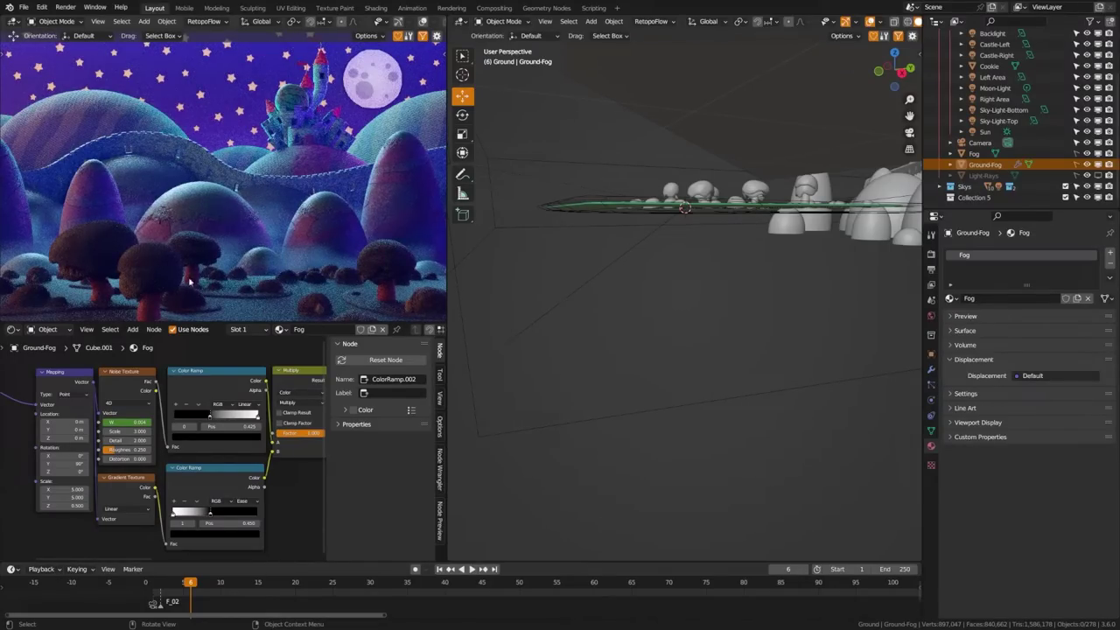
scroll(263, 254, down, 2)
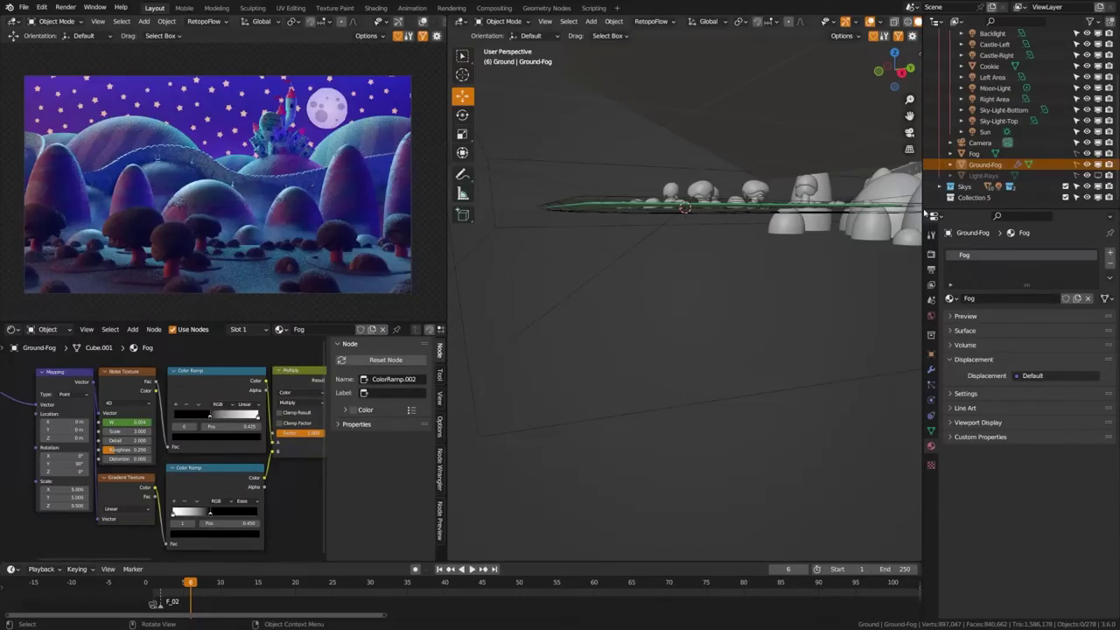
Step: Enable the Light-Rays object in the viewports and inspect its cone shape over the castle
click(1098, 175)
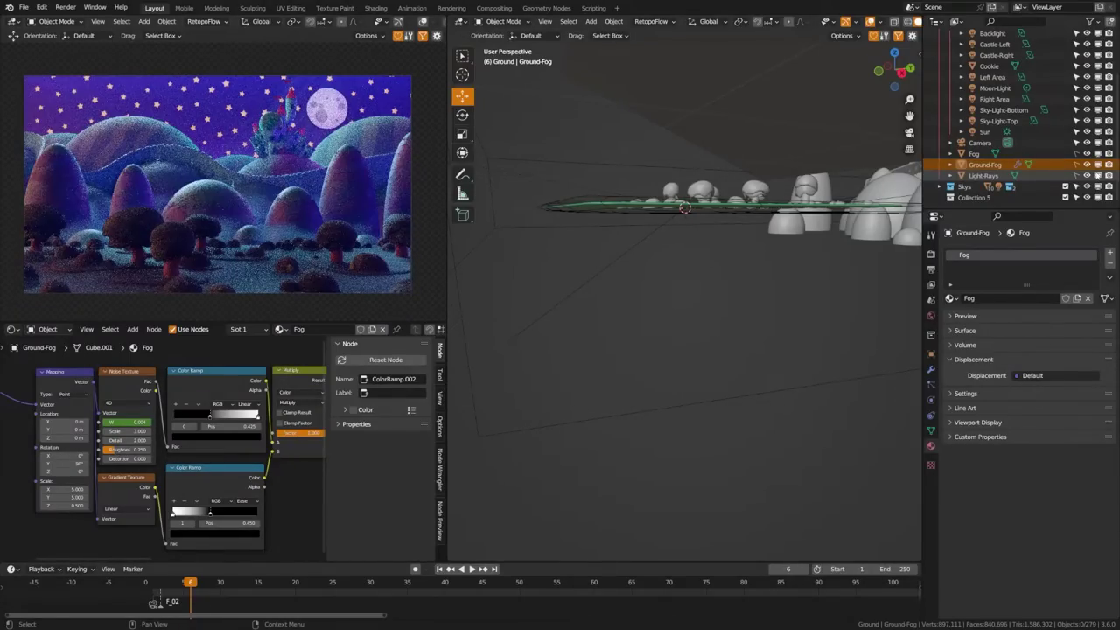
click(985, 175)
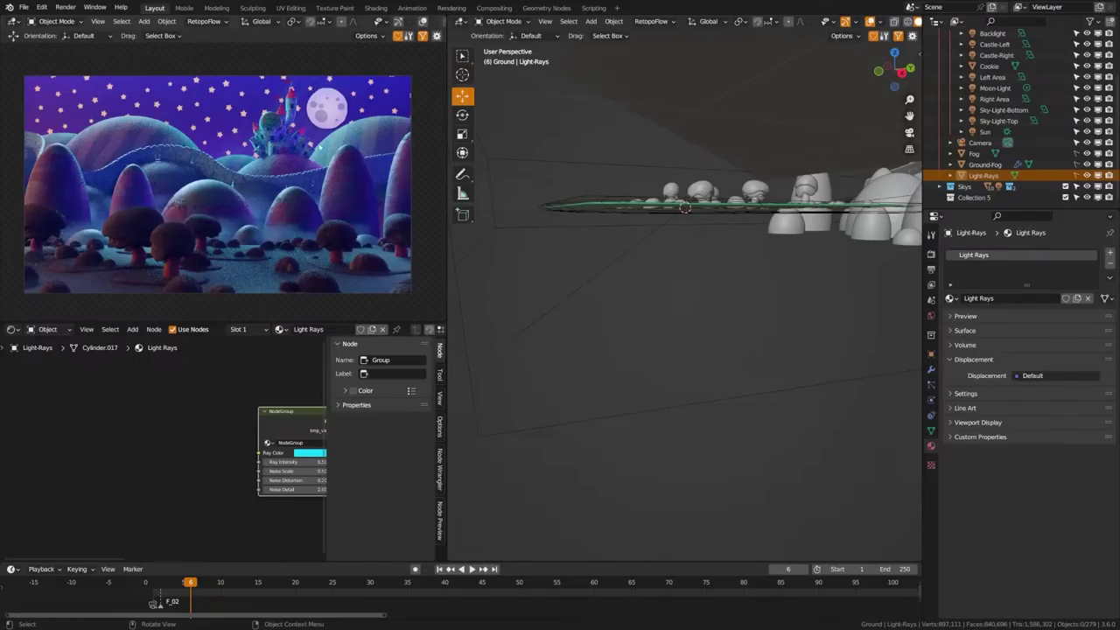
scroll(795, 215, down, 7)
middle_drag(796, 215, 627, 268)
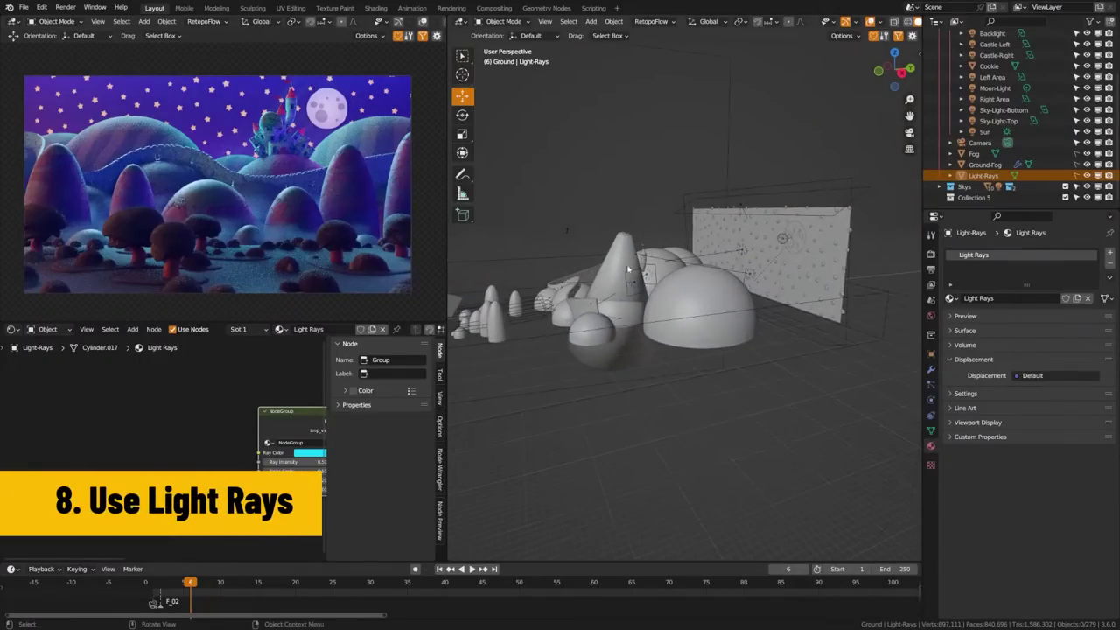
click(627, 270)
scroll(630, 280, up, 5)
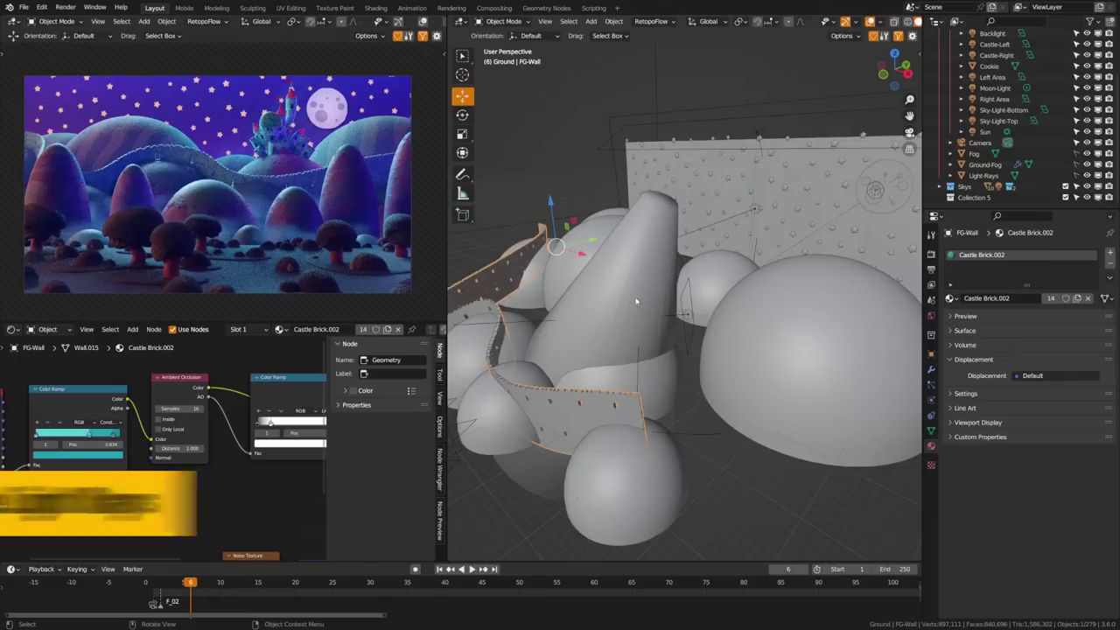
click(634, 298)
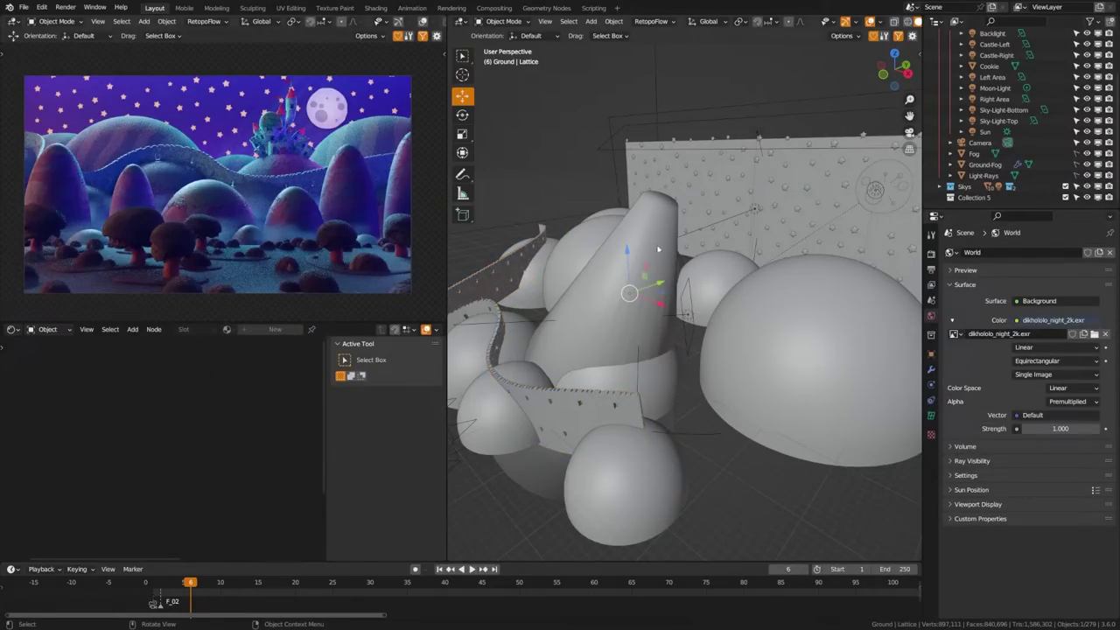
Step: Select Light-Rays, enter its material's NodeGroup, and maximize the node editor to view the internal node tree
click(983, 175)
key(Home)
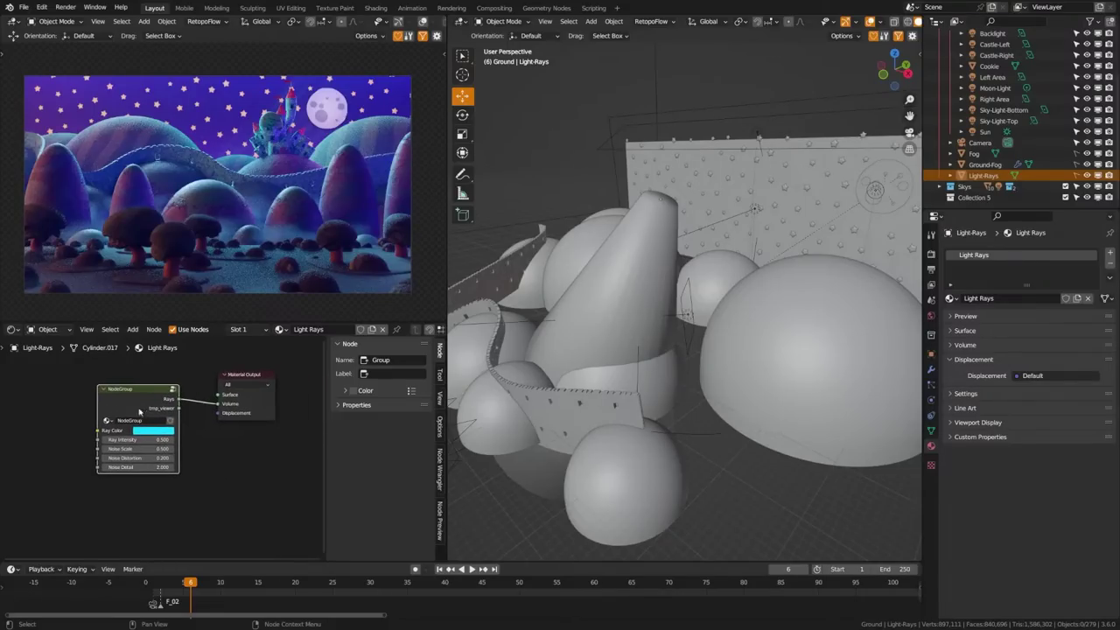
key(Tab)
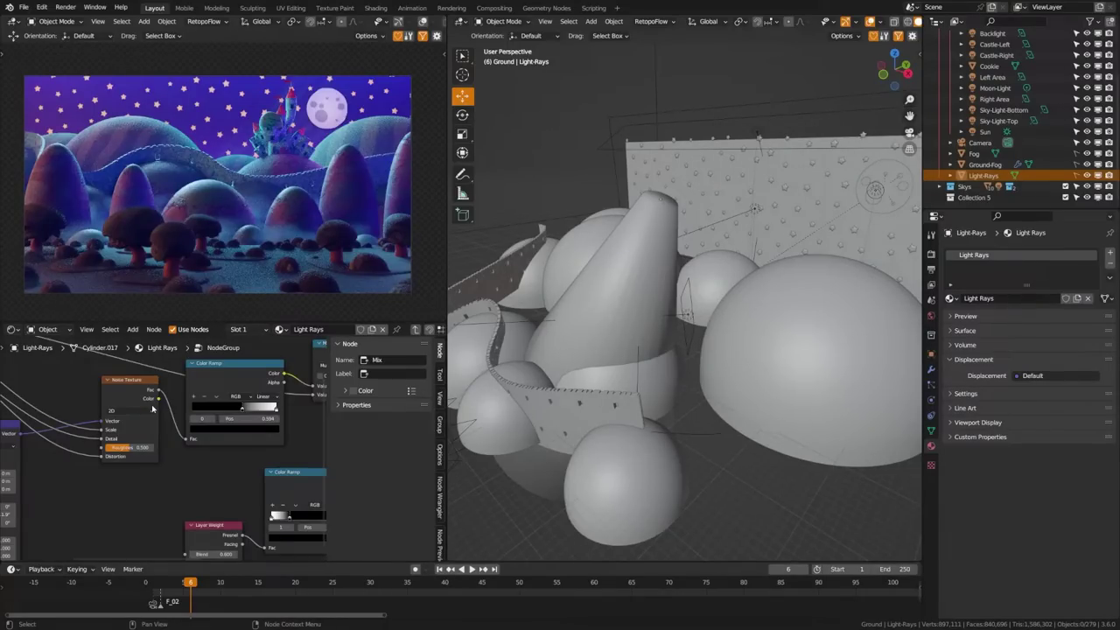
middle_drag(152, 409, 212, 409)
key(ctrl+space)
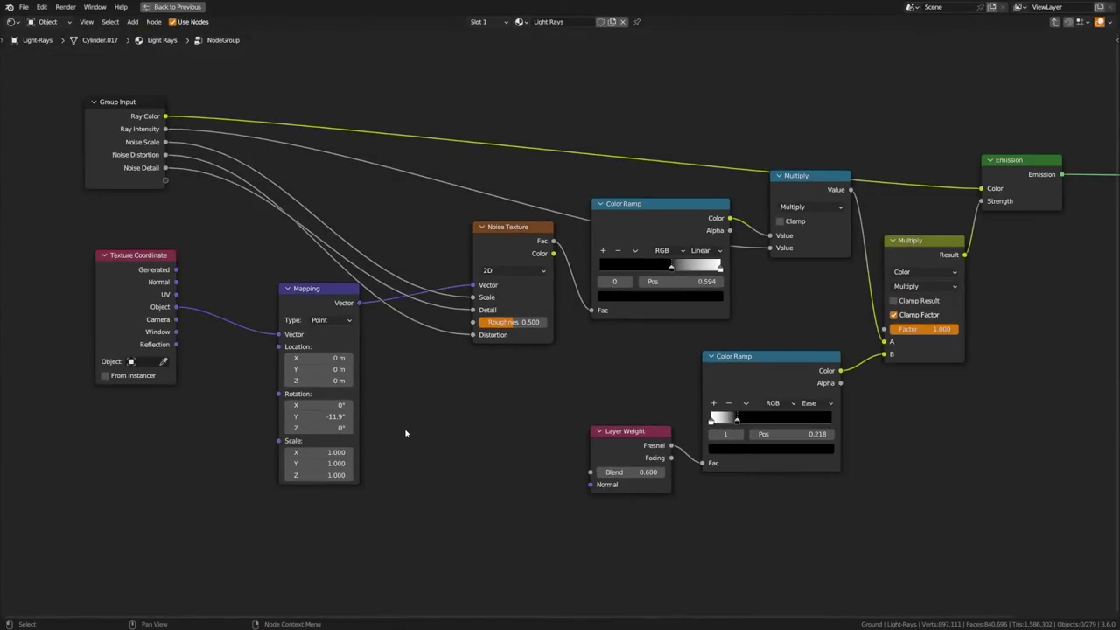
Step: Examine the noise texture, color ramp and layer weight nodes inside the Light-Rays NodeGroup
middle_drag(446, 414, 394, 421)
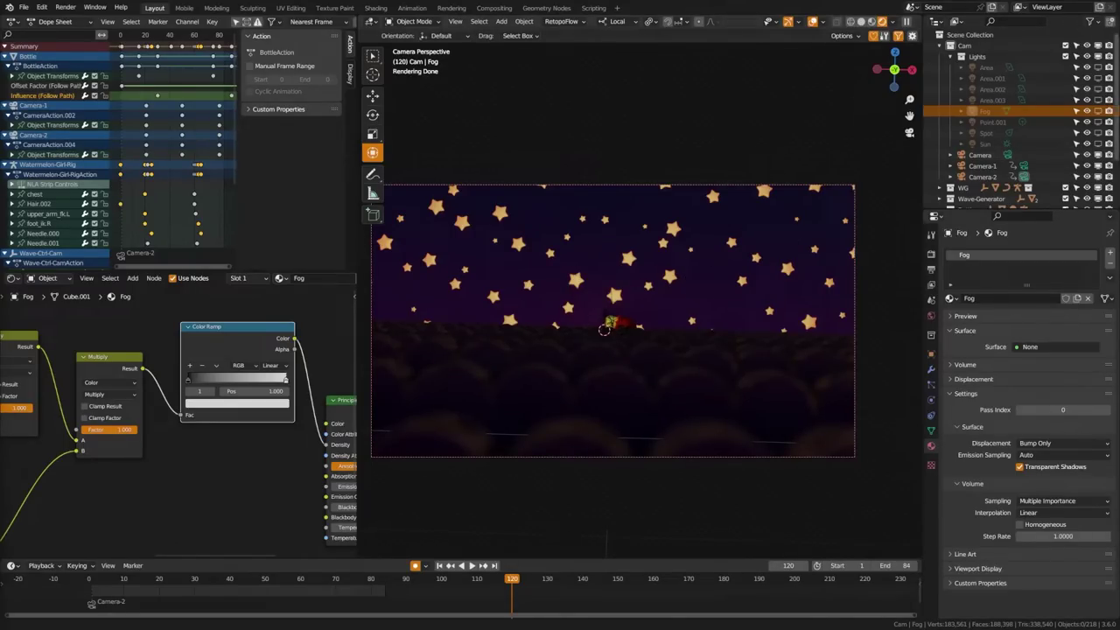
Step: Enable the Sun, Spot, Point.001 and Fog objects in the viewports to build up the scene's lighting
click(1097, 144)
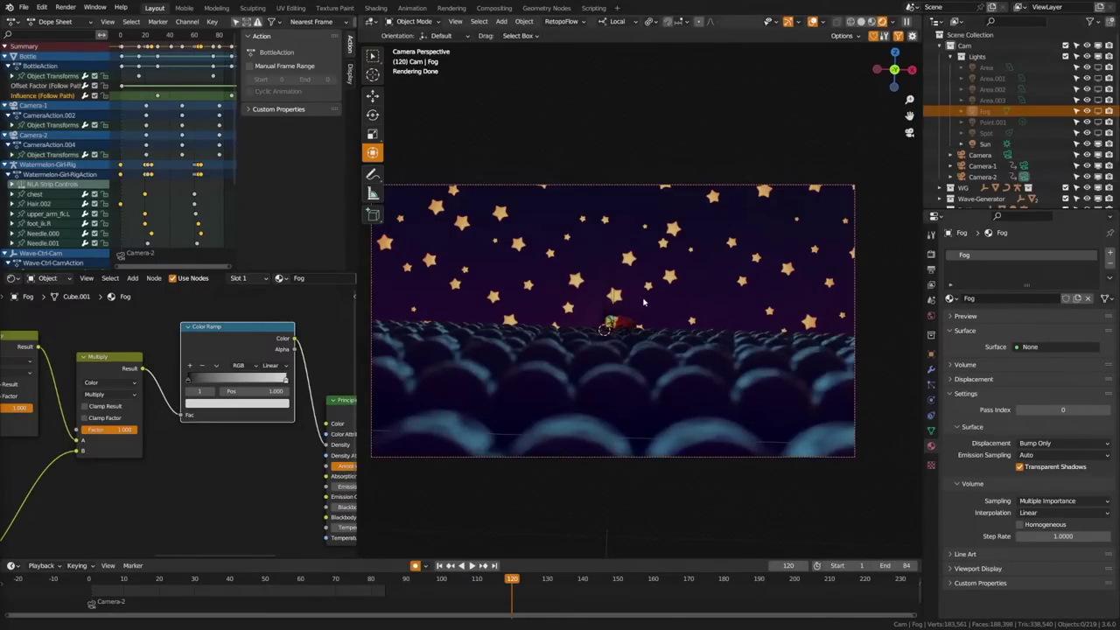
click(986, 133)
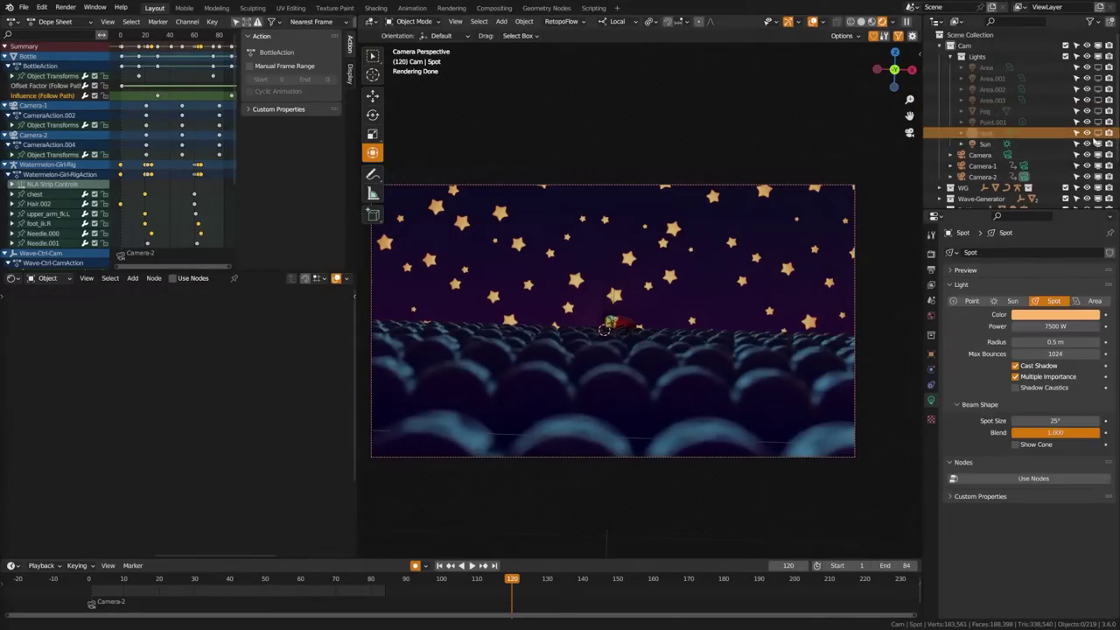
click(1098, 133)
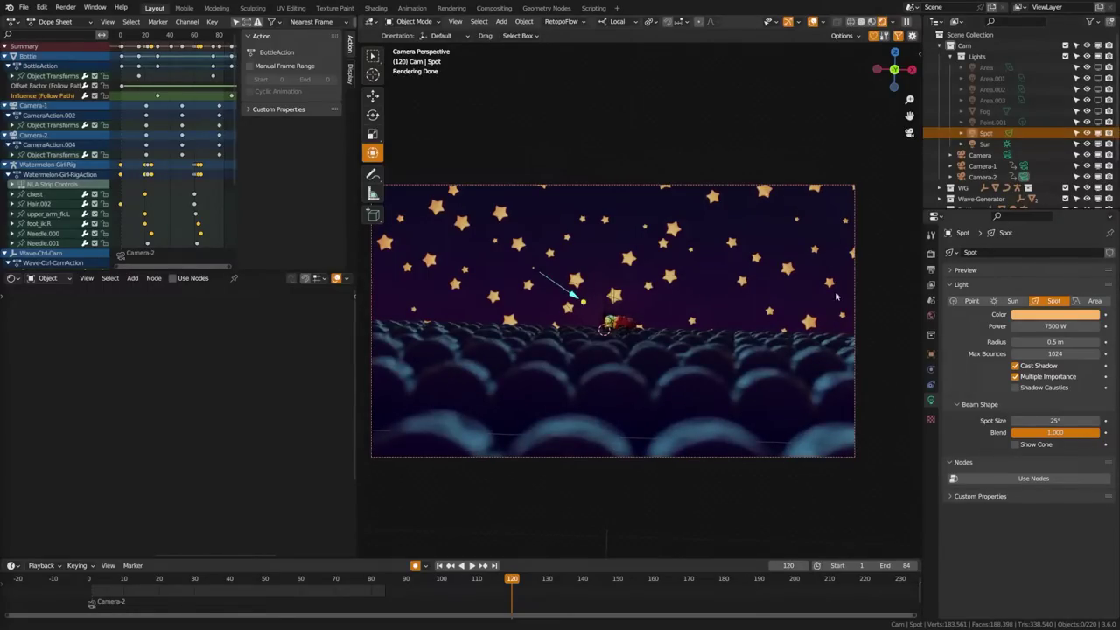
click(1099, 121)
click(1098, 111)
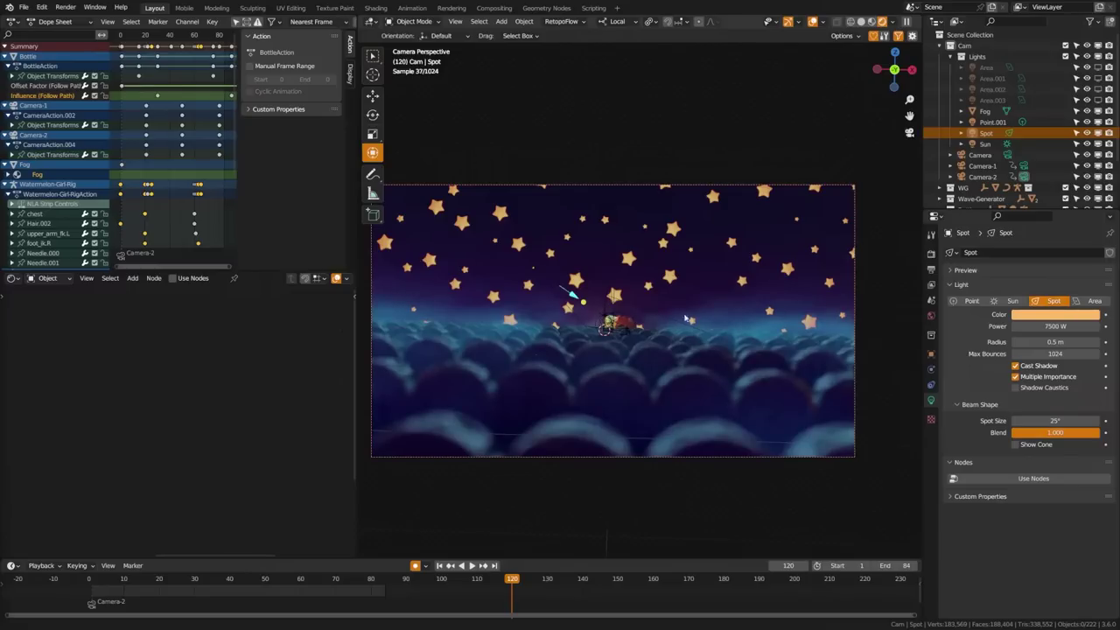
Step: Enable the Area.003, Area.002, Area.001 and Area lights in the viewports
click(1099, 99)
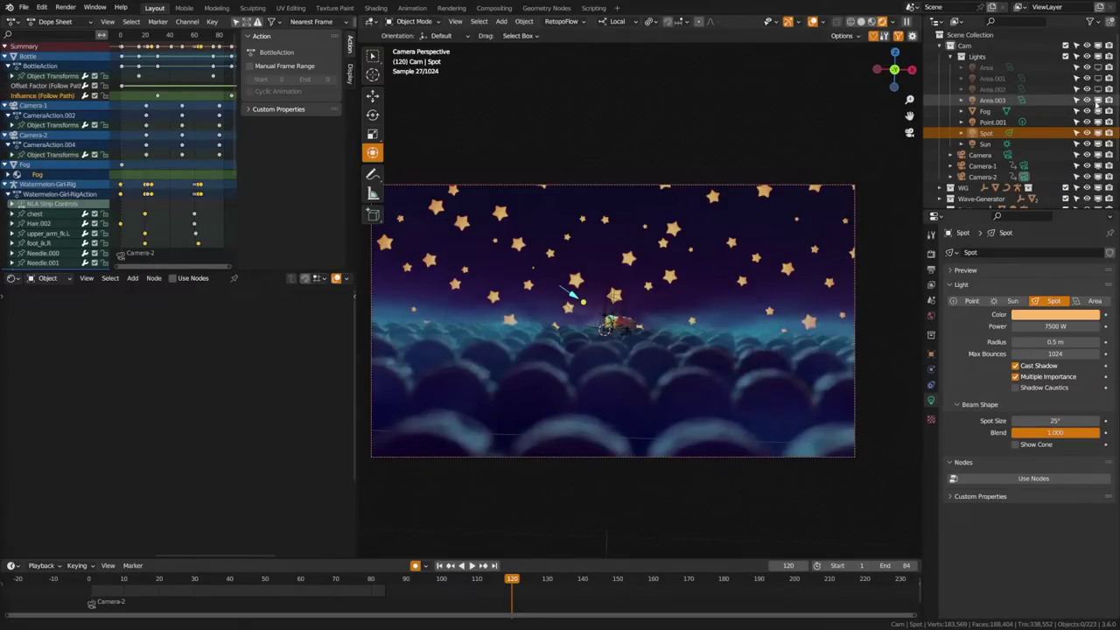
click(1098, 89)
click(1098, 78)
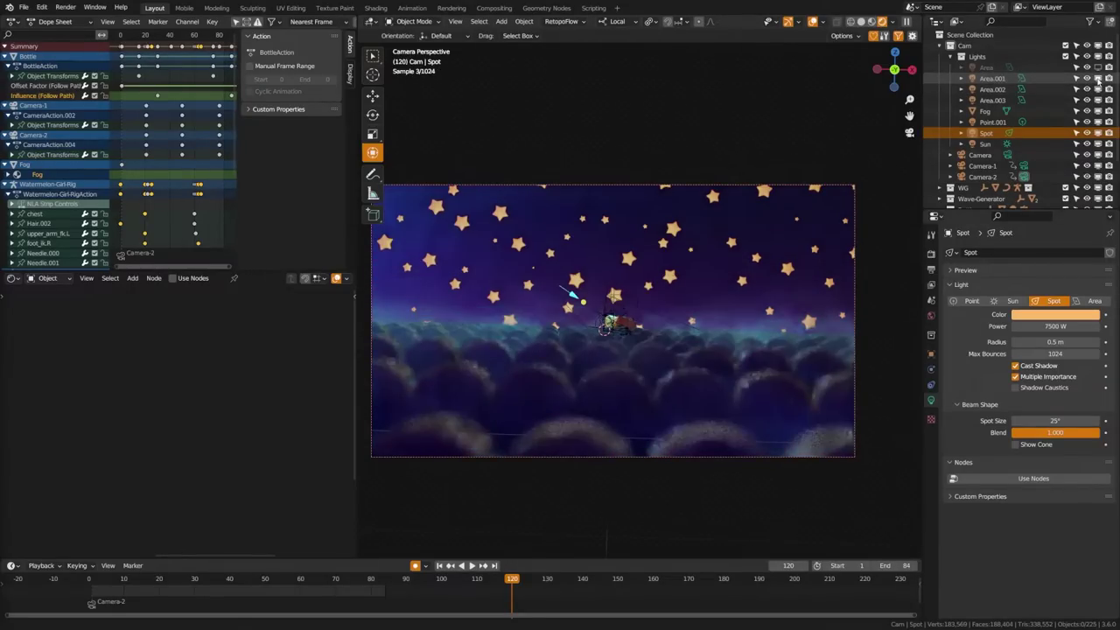
click(1098, 67)
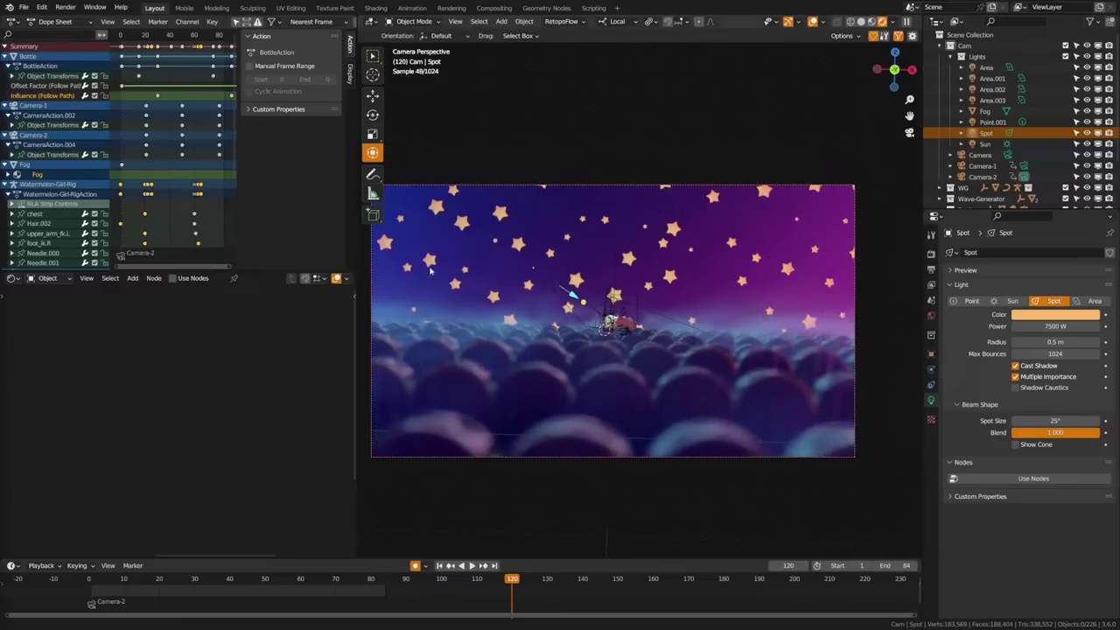
Step: Inspect the lit character and surrounding lights from outside the camera view, with the Spot light selected
middle_drag(691, 322, 638, 357)
scroll(616, 327, up, 2)
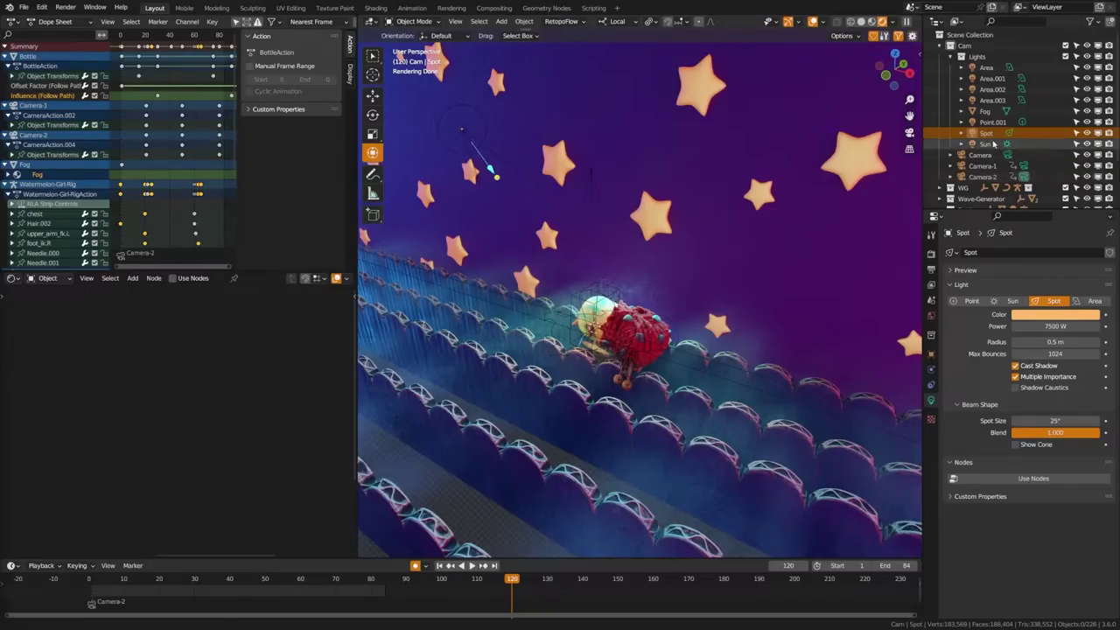
click(996, 136)
middle_drag(557, 268, 602, 359)
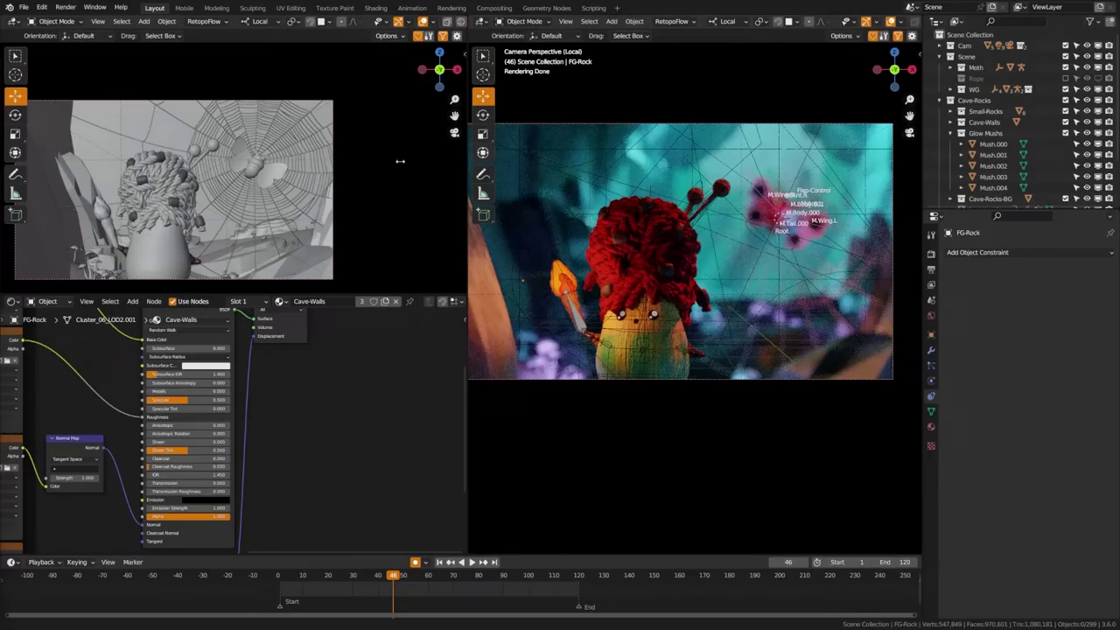
Step: Switch the small camera viewport to Rendered shading and the large one to Solid shading with its overlays hidden
key(z)
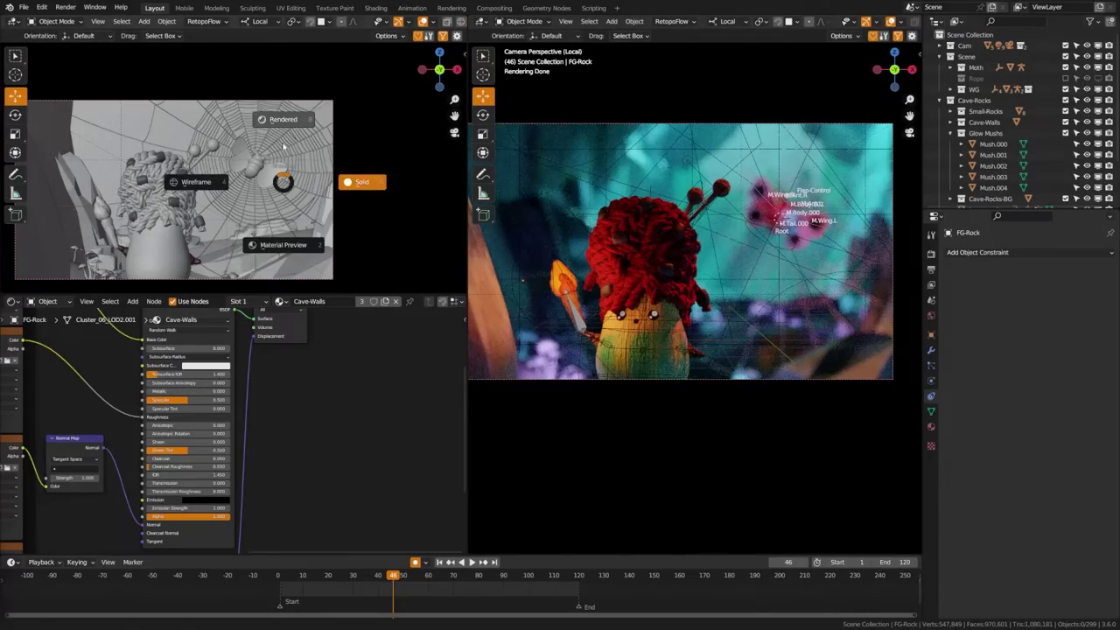
click(300, 120)
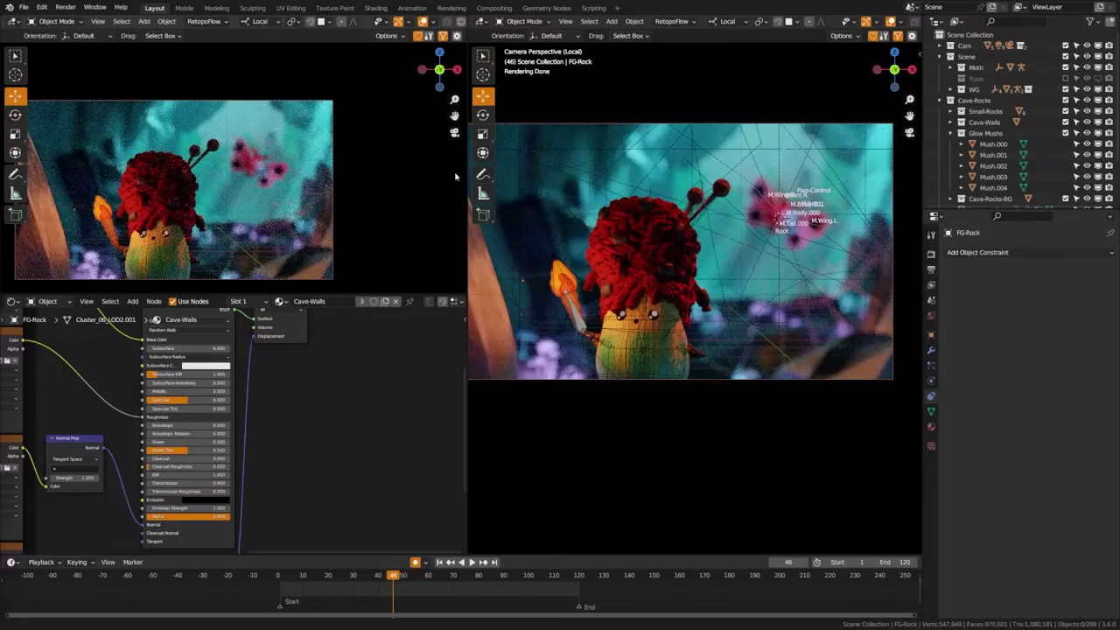
click(892, 21)
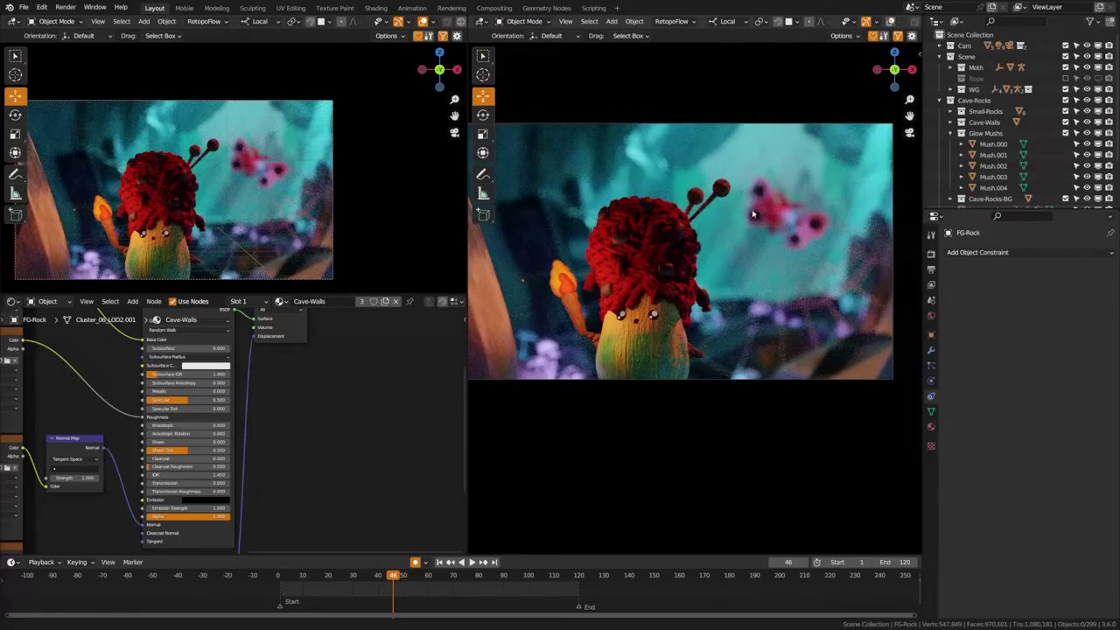
key(z)
click(748, 291)
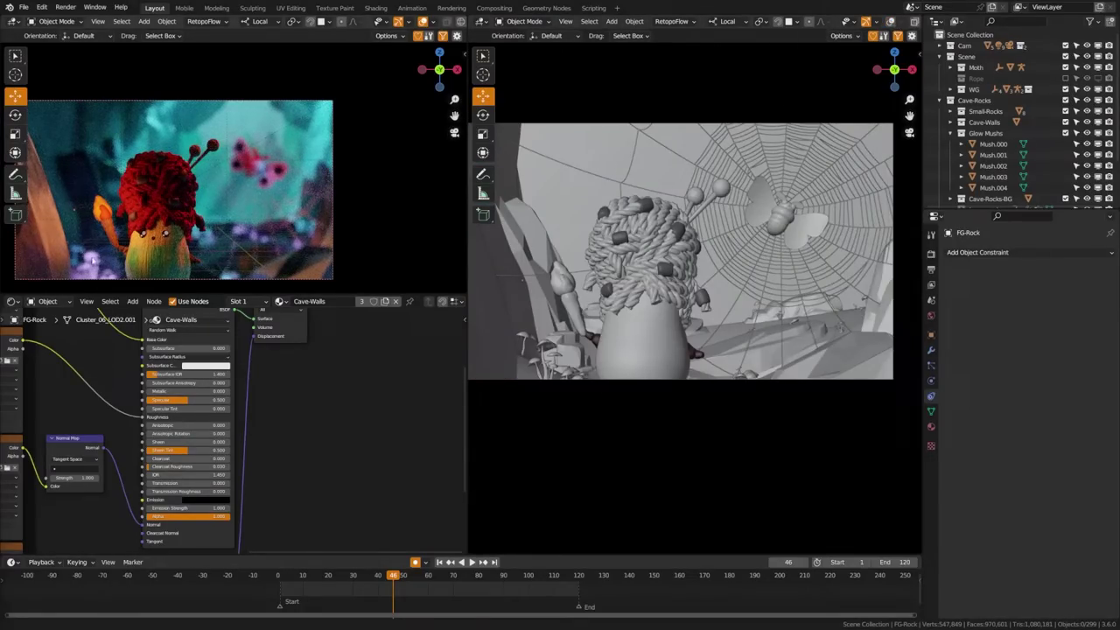
Step: Turn the overlays back on in the large viewport and bring the lights around the character into view
scroll(776, 320, down, 5)
middle_drag(777, 319, 779, 367)
scroll(778, 366, up, 8)
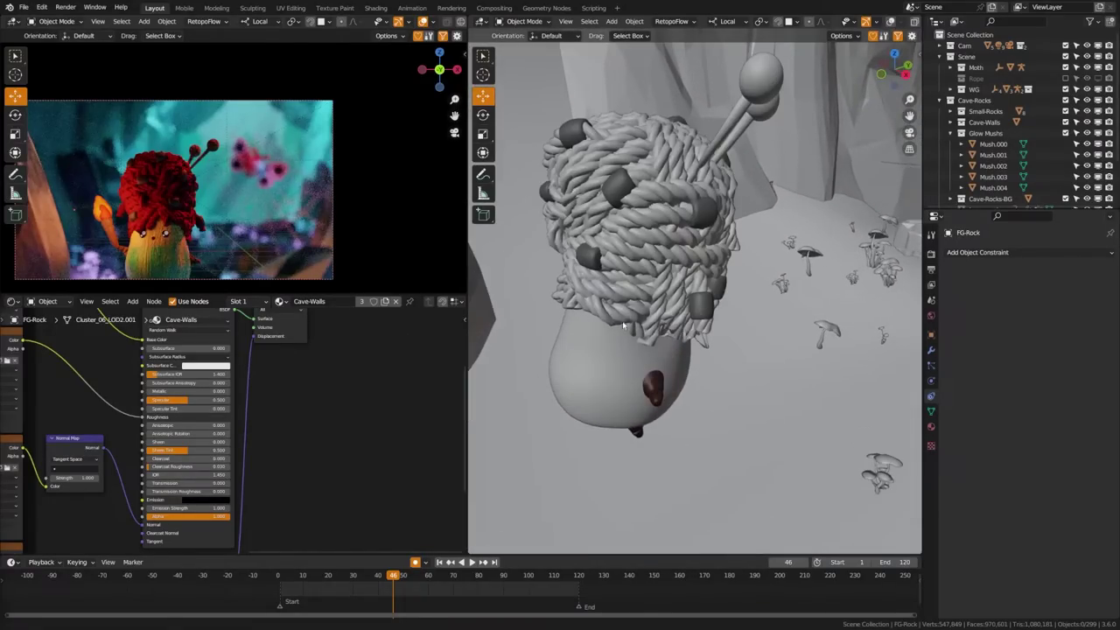
shift+middle_drag(625, 327, 764, 398)
click(889, 21)
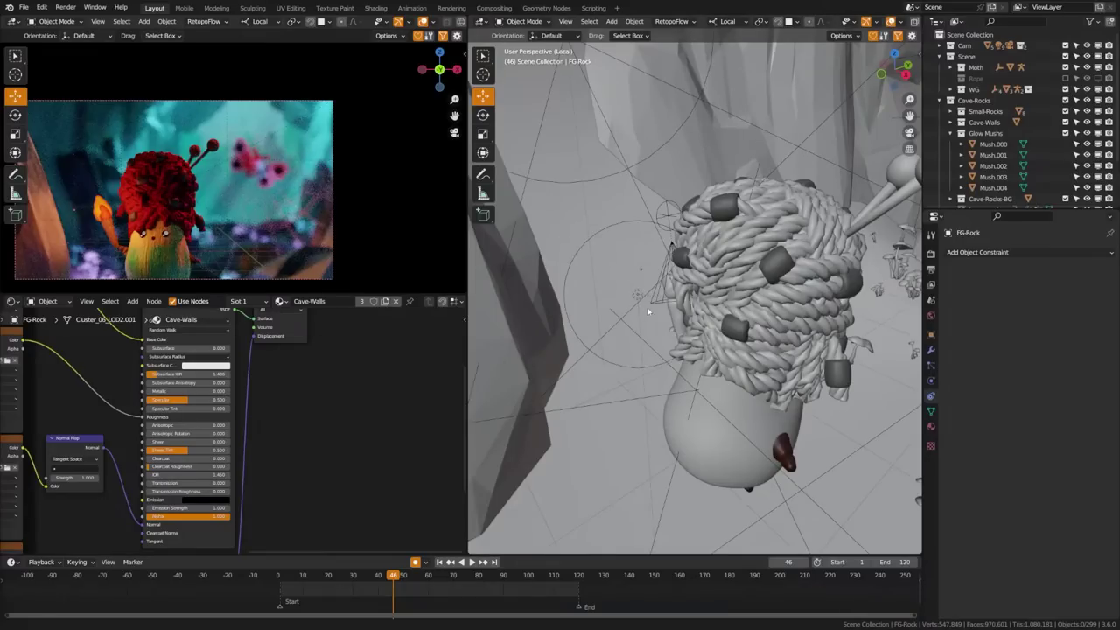
middle_drag(647, 309, 503, 291)
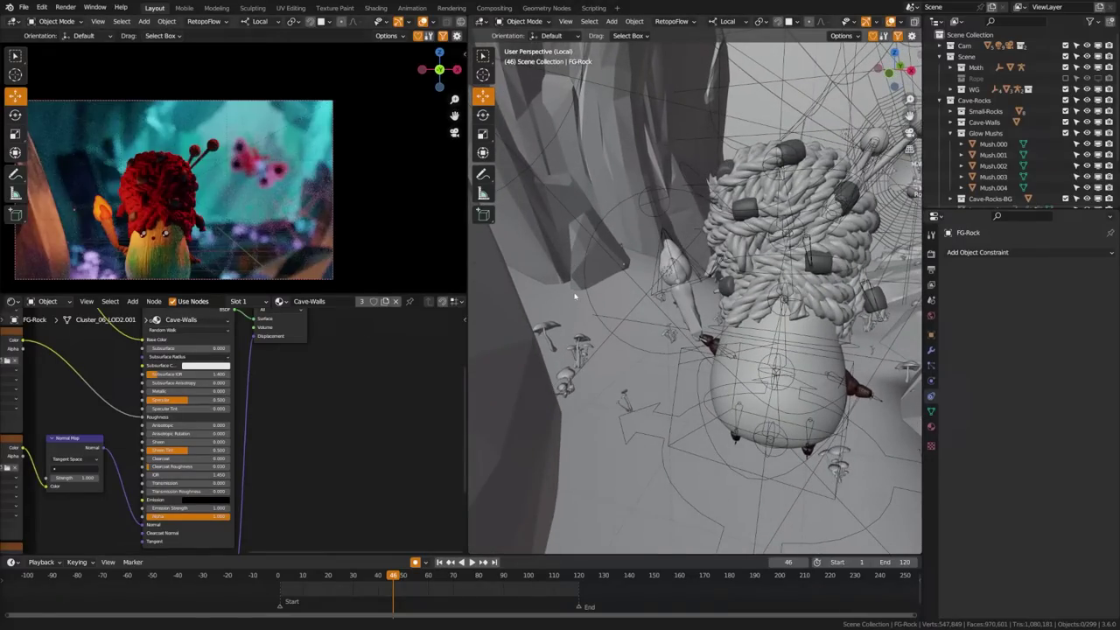
Step: Select the Torch Point light, then hide and unhide it to compare its effect on the render
click(672, 275)
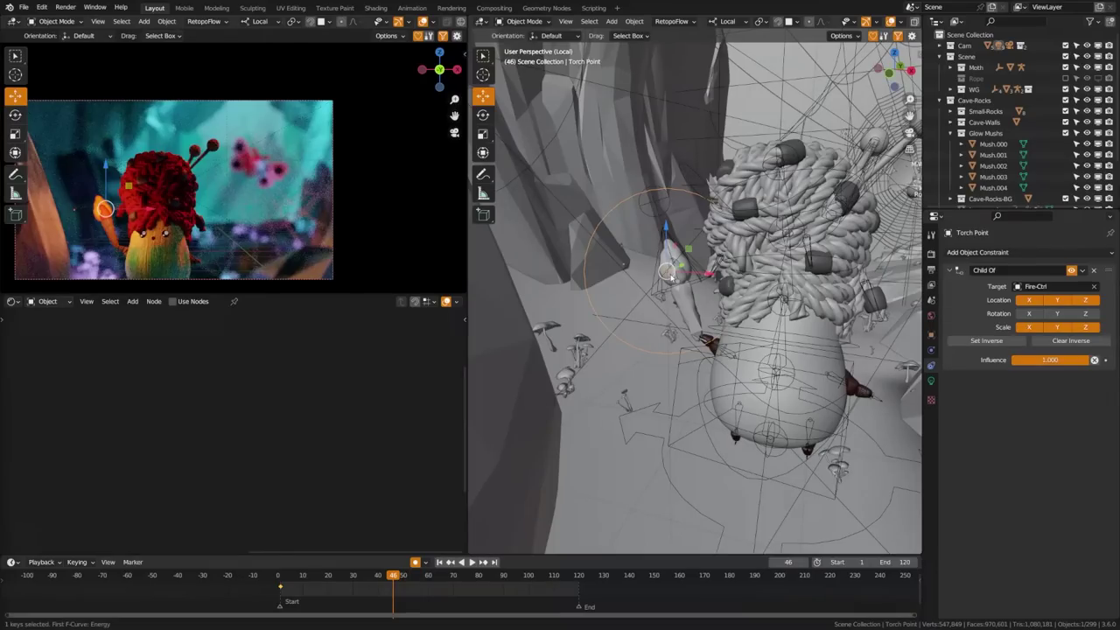
key(h)
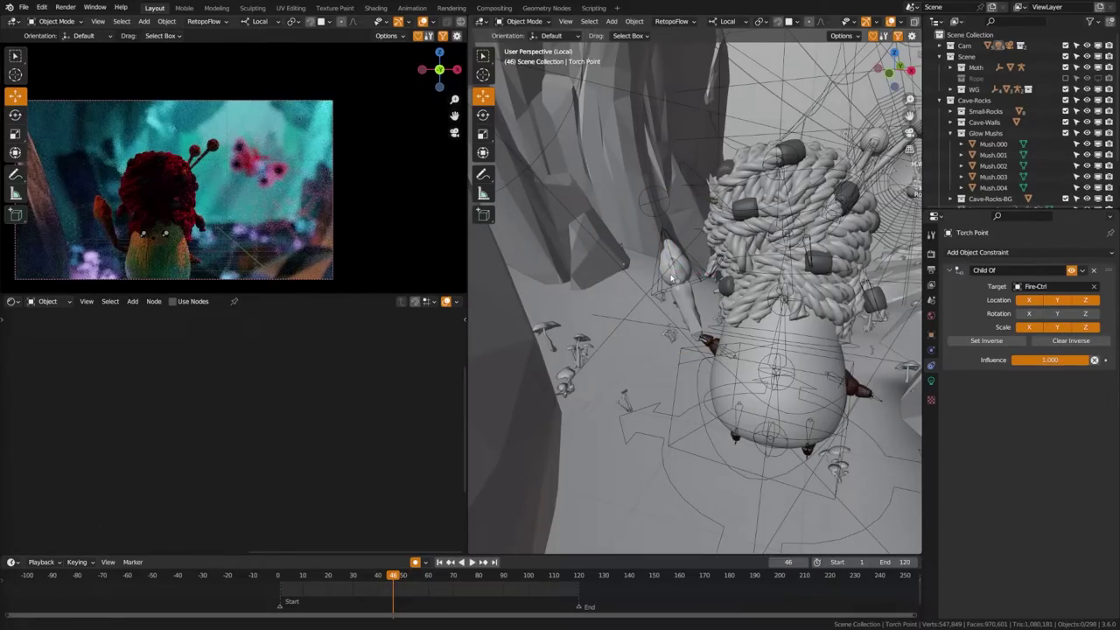
key(alt+h)
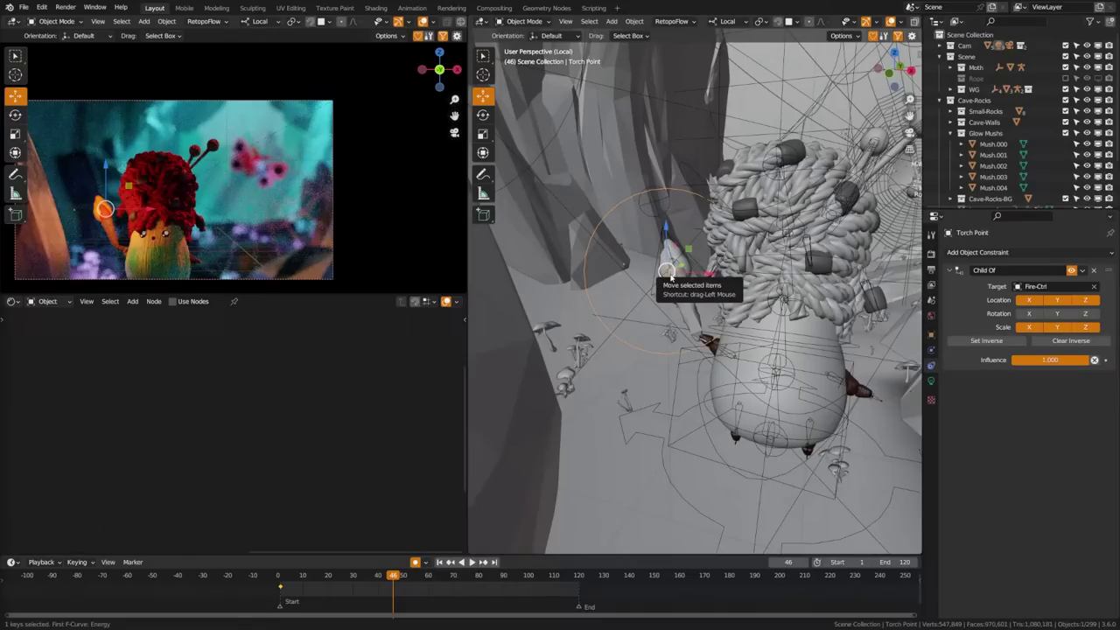
middle_drag(669, 281, 722, 304)
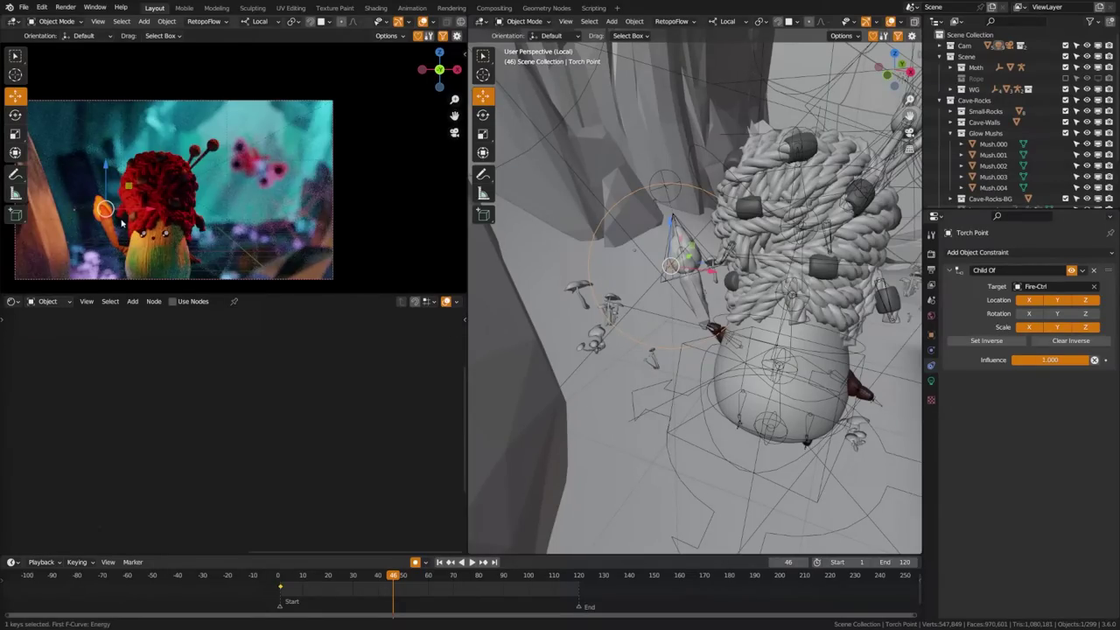
Step: Select the Point.003 light near the spider web and move the timeline to frame 110
middle_drag(680, 357, 714, 385)
shift+middle_drag(819, 439, 722, 245)
click(735, 244)
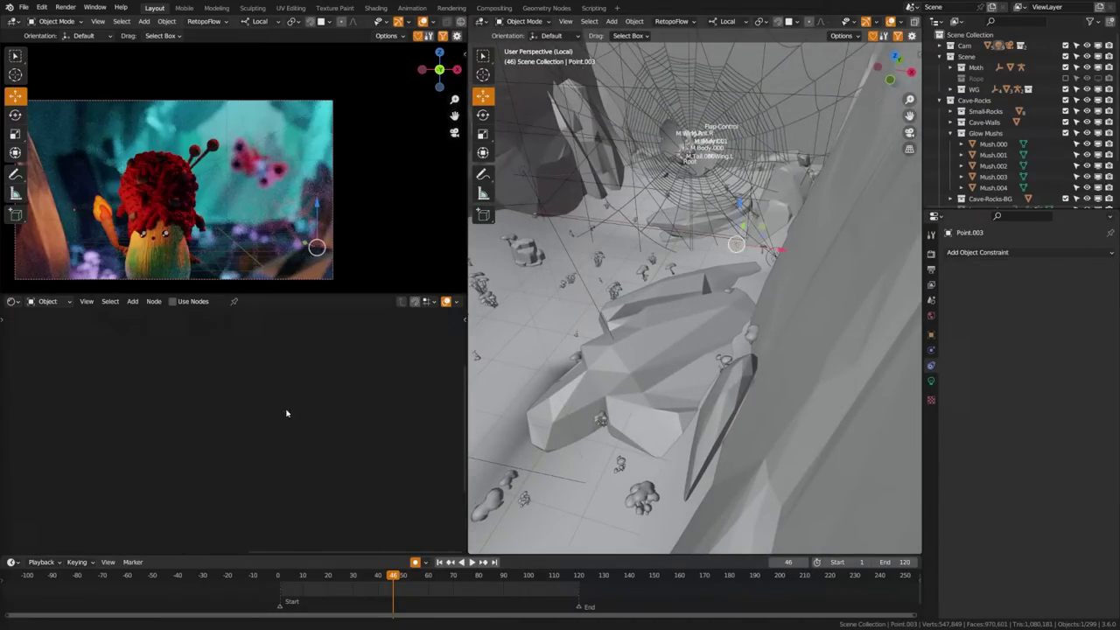
drag(520, 581, 554, 584)
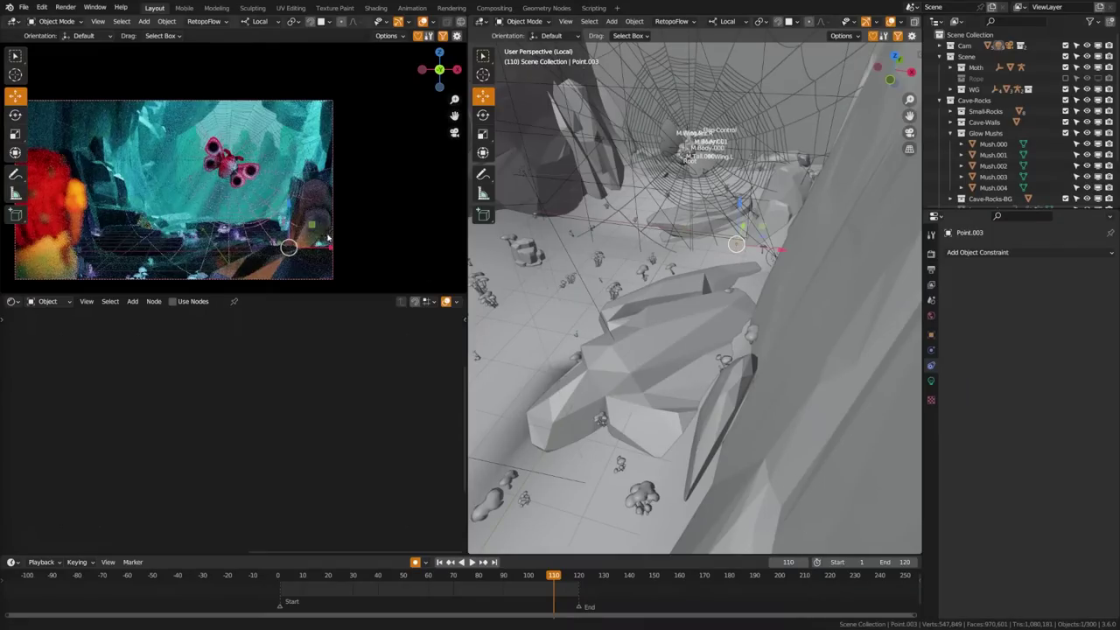
Step: Select the base-mesh.particle mushrooms scattered over the cave floor and examine the nodes of the Base material
middle_drag(543, 203, 703, 231)
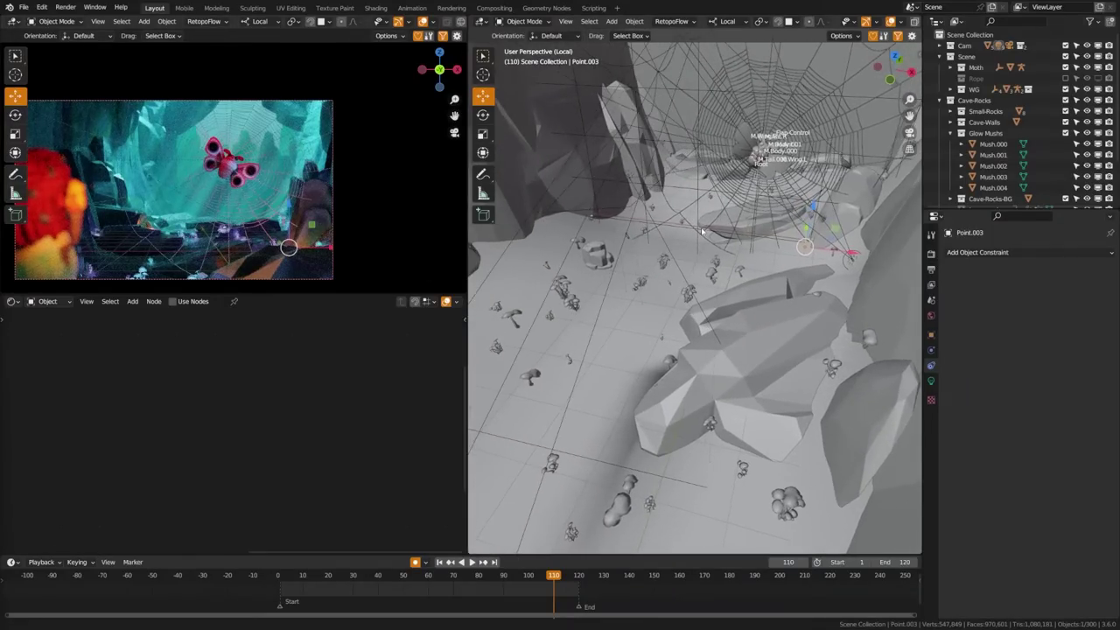
middle_drag(750, 396, 689, 347)
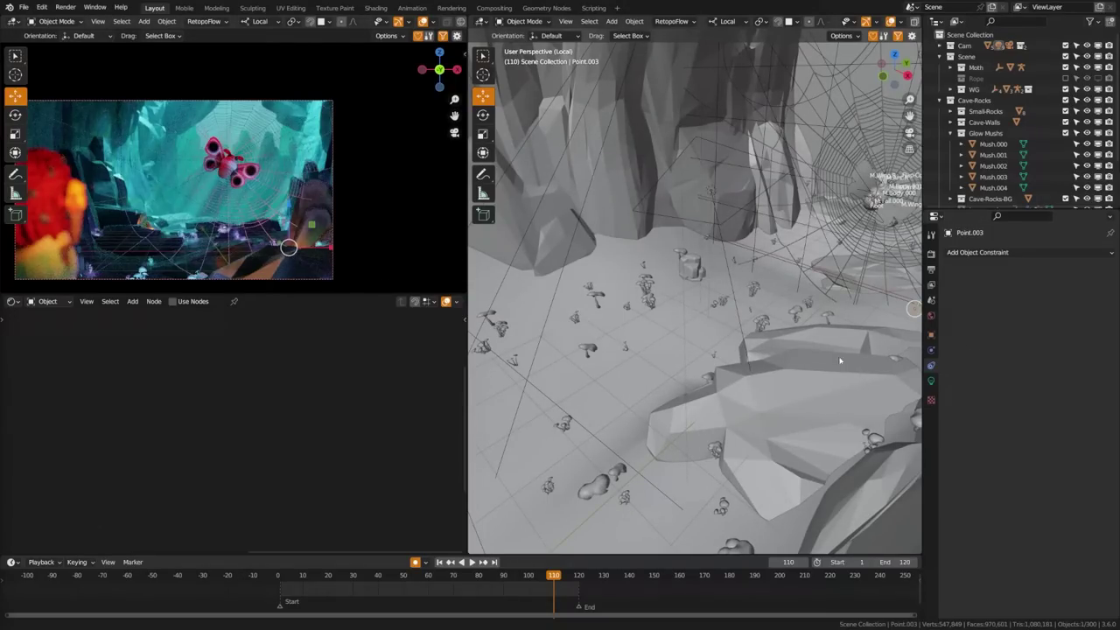
middle_drag(840, 361, 746, 326)
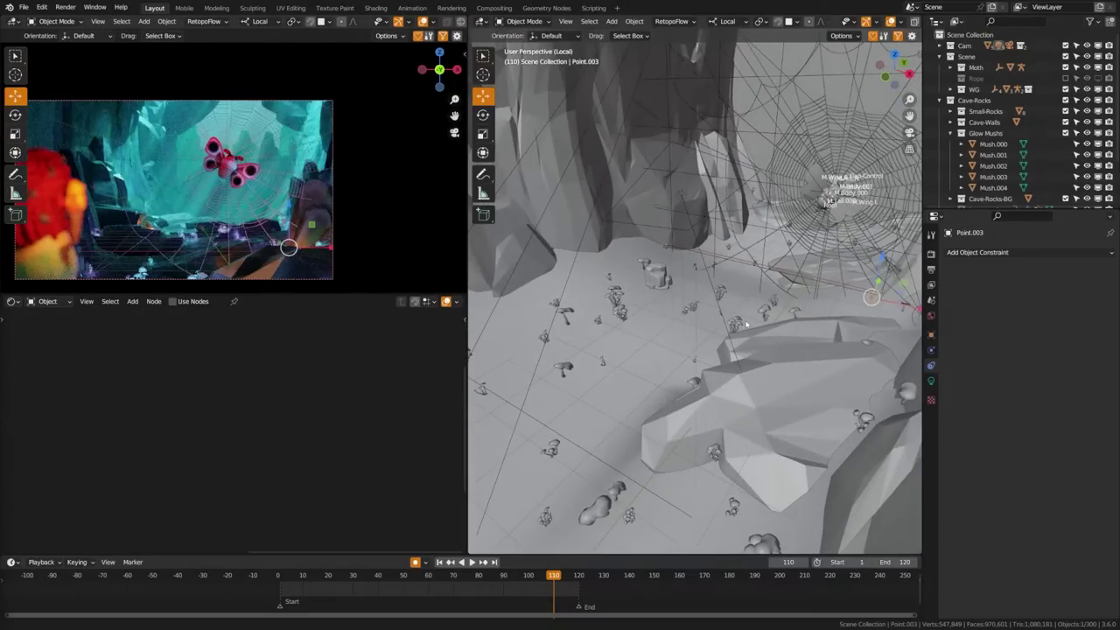
scroll(656, 389, down, 2)
shift+middle_drag(636, 433, 673, 396)
click(671, 395)
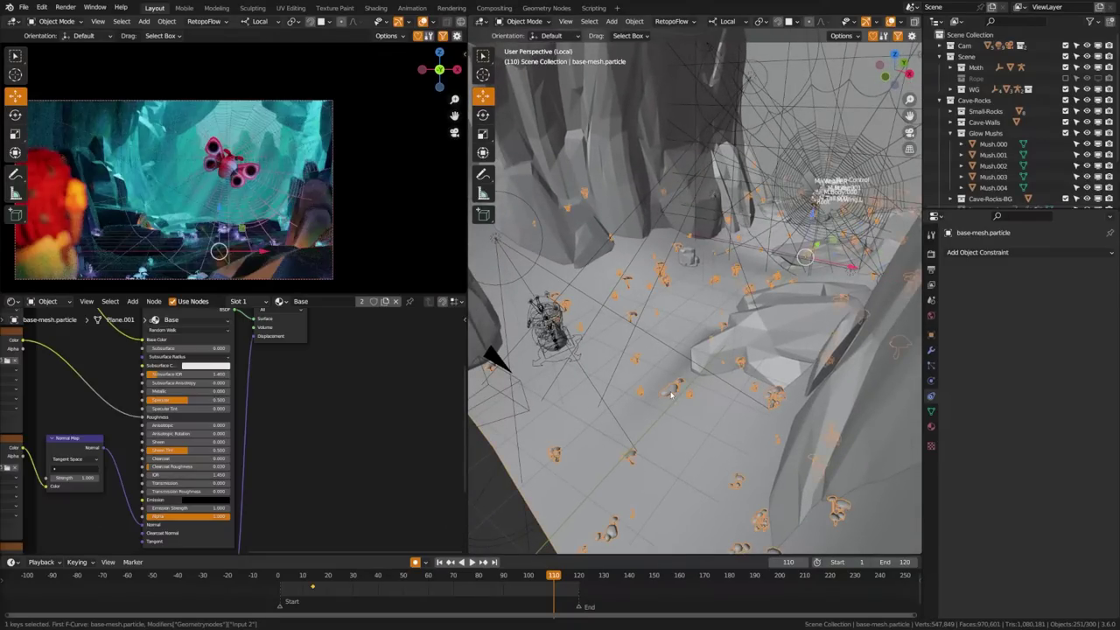
scroll(184, 411, down, 3)
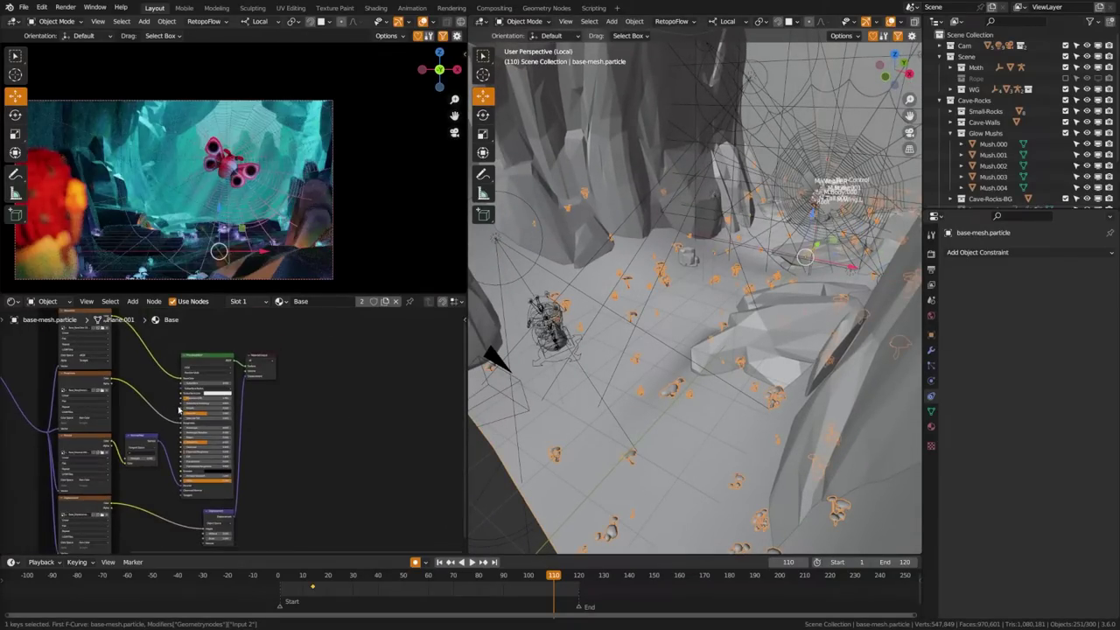
middle_drag(219, 416, 321, 480)
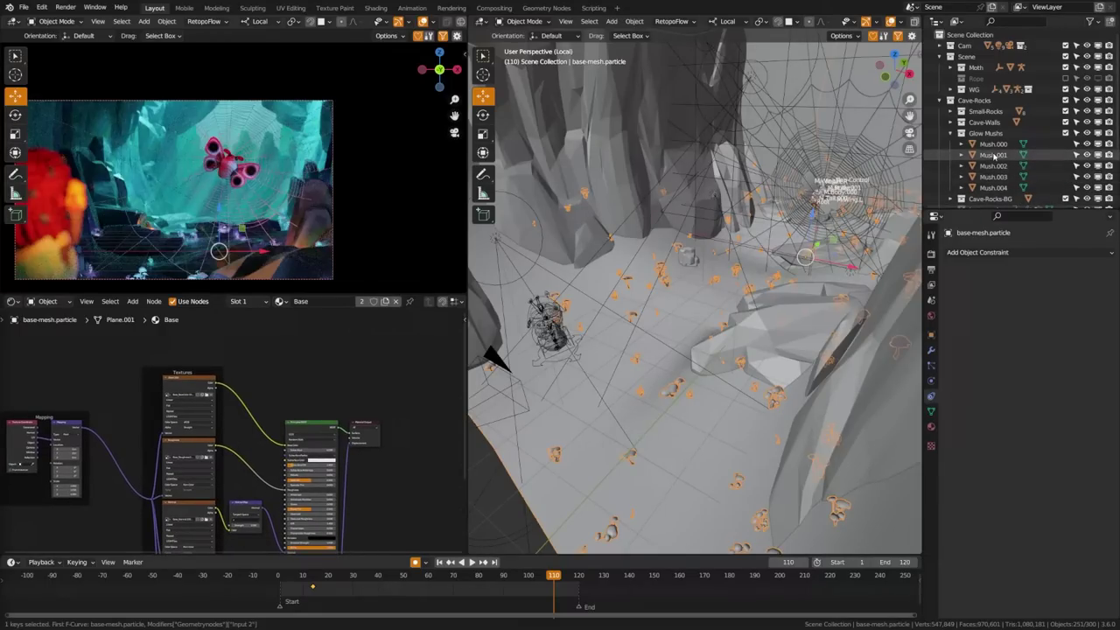
Step: Select Mush.000 in the Glow Mushs collection and maximize the node editor on its alien_plant_5 material
click(994, 145)
scroll(342, 430, down, 4)
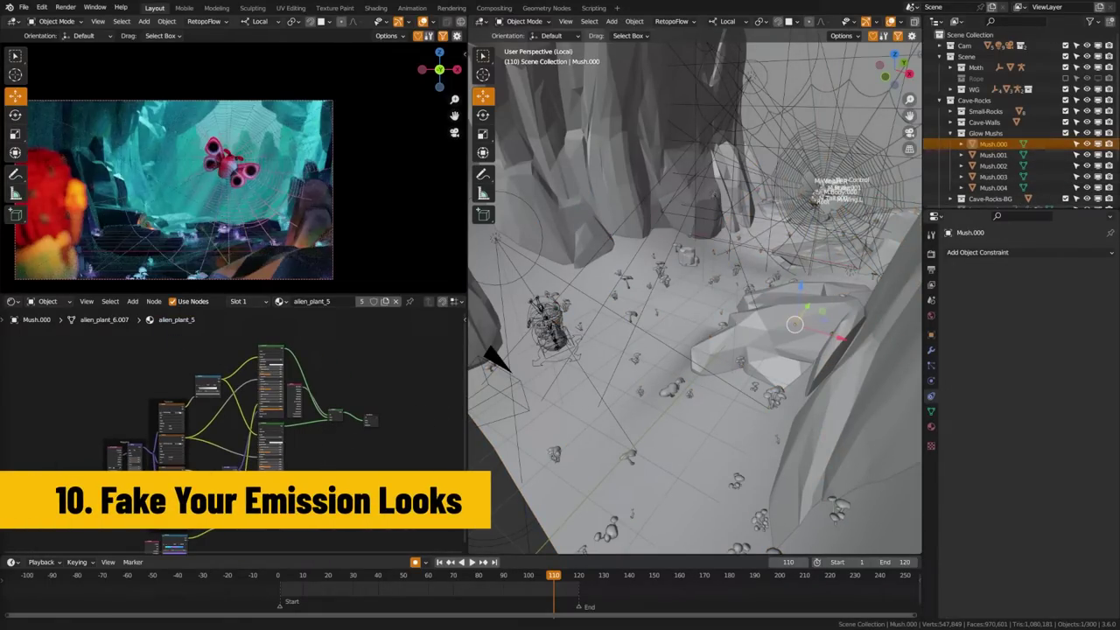
key(ctrl+space)
scroll(493, 398, up, 8)
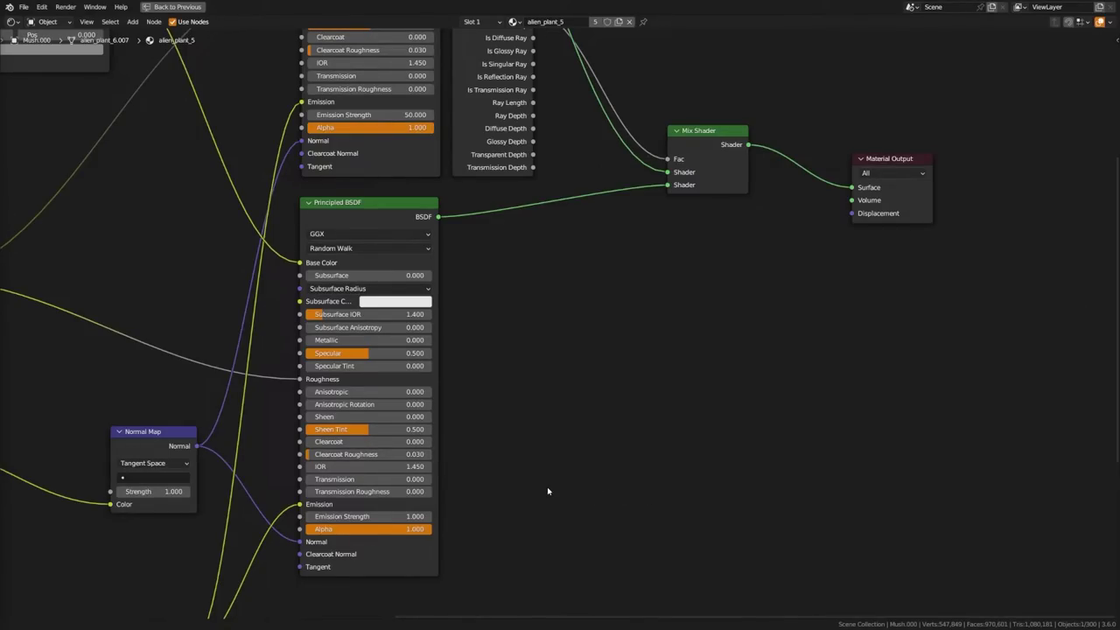
Step: Examine how Light Path's Is Camera Ray mixes the two Principled BSDF shaders, slightly shifting the Mix Shader and Light Path nodes
middle_drag(489, 193, 388, 384)
drag(578, 331, 602, 329)
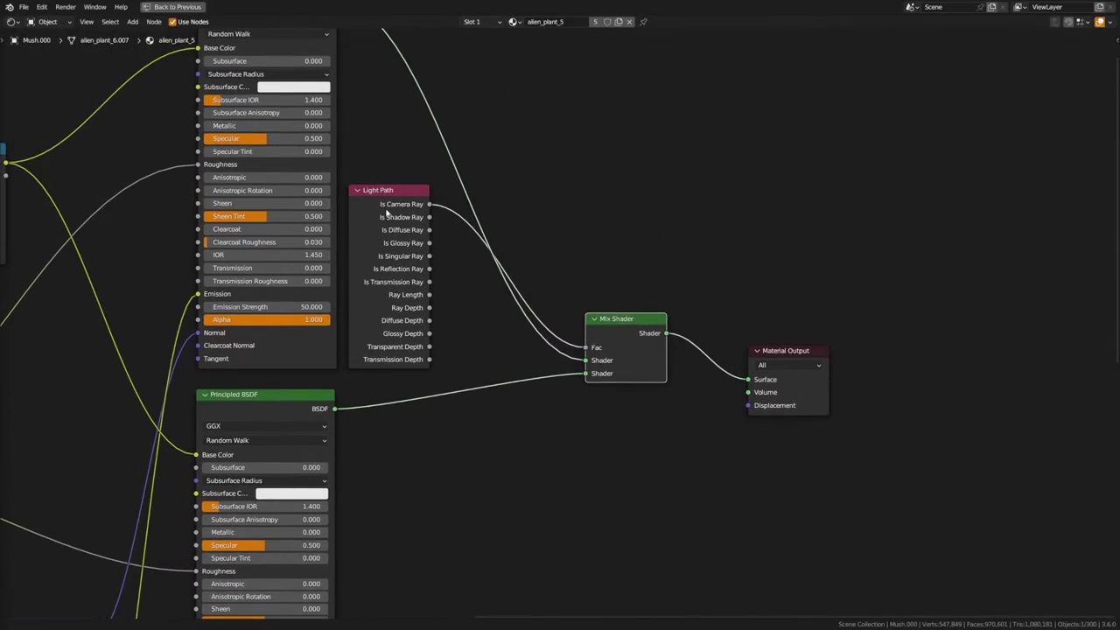
scroll(357, 331, down, 2)
scroll(356, 331, down, 3)
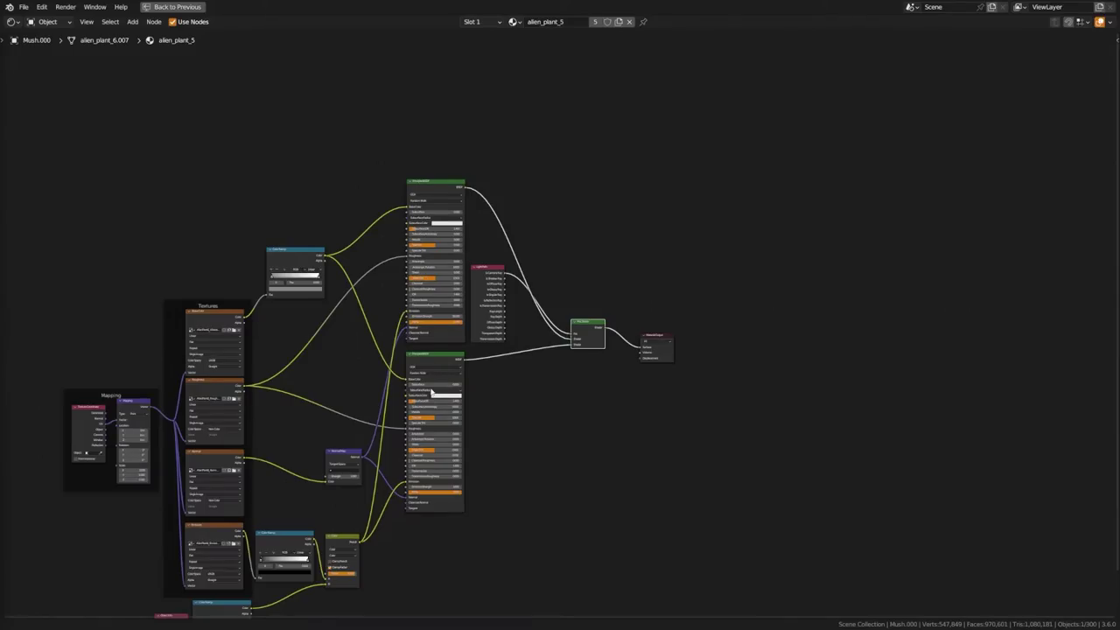
scroll(430, 389, up, 3)
scroll(301, 392, up, 3)
middle_drag(301, 391, 434, 379)
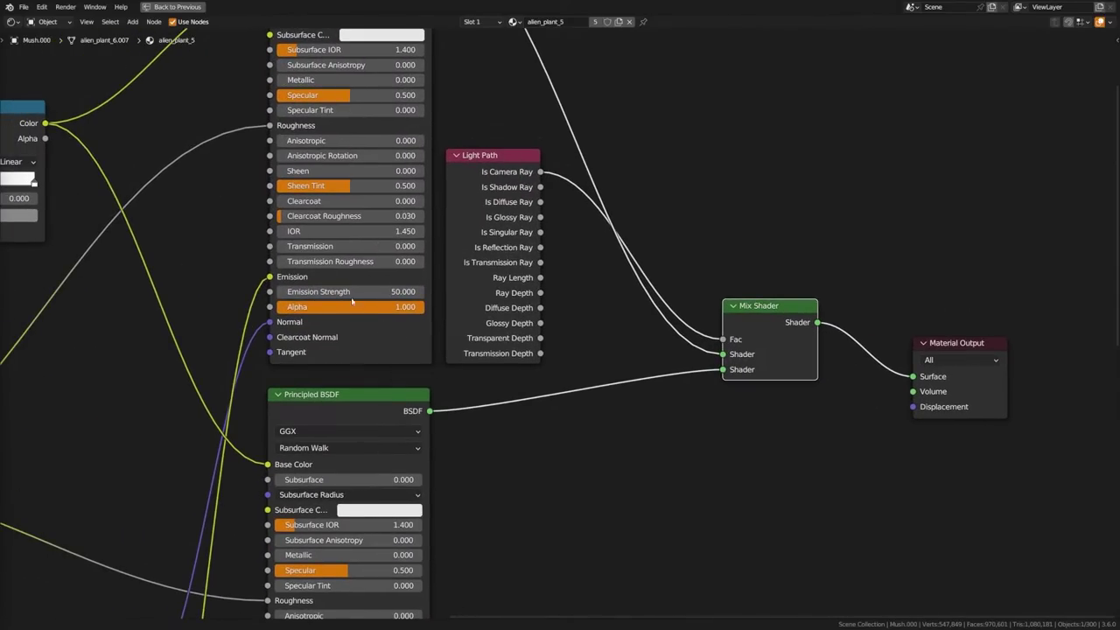
drag(751, 326, 744, 316)
mouse_move(500, 171)
mouse_down()
mouse_move(554, 395)
mouse_move(462, 165)
mouse_move(502, 153)
mouse_up()
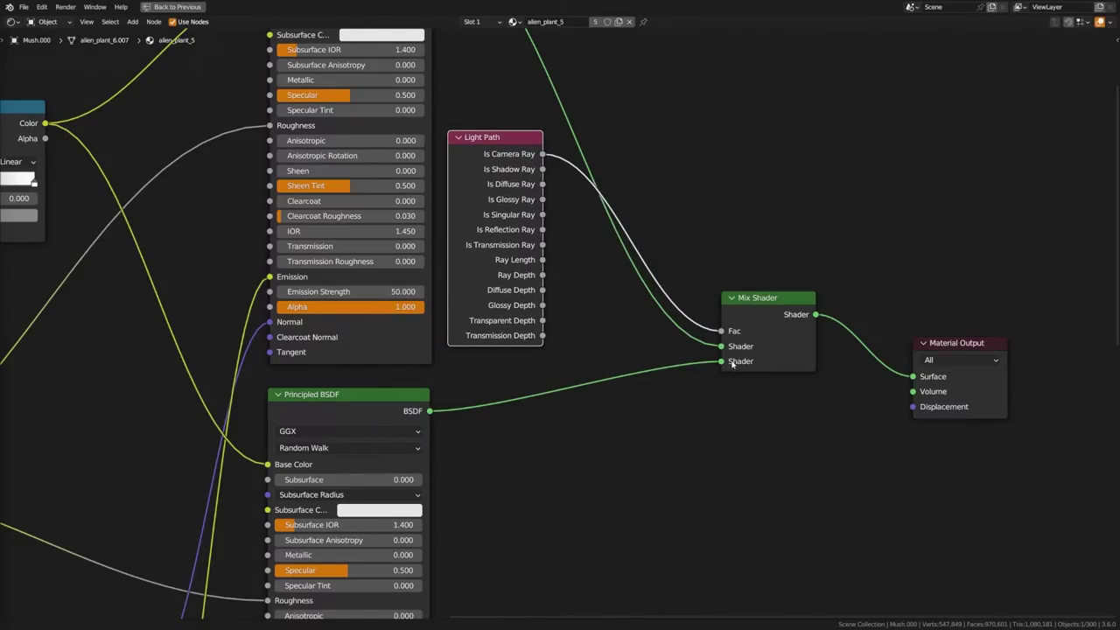
Step: Compare the emission settings of the two Principled BSDF nodes feeding the Mix Shader, deselect the Light Path node, and restore the multi-editor layout
middle_drag(464, 519, 469, 276)
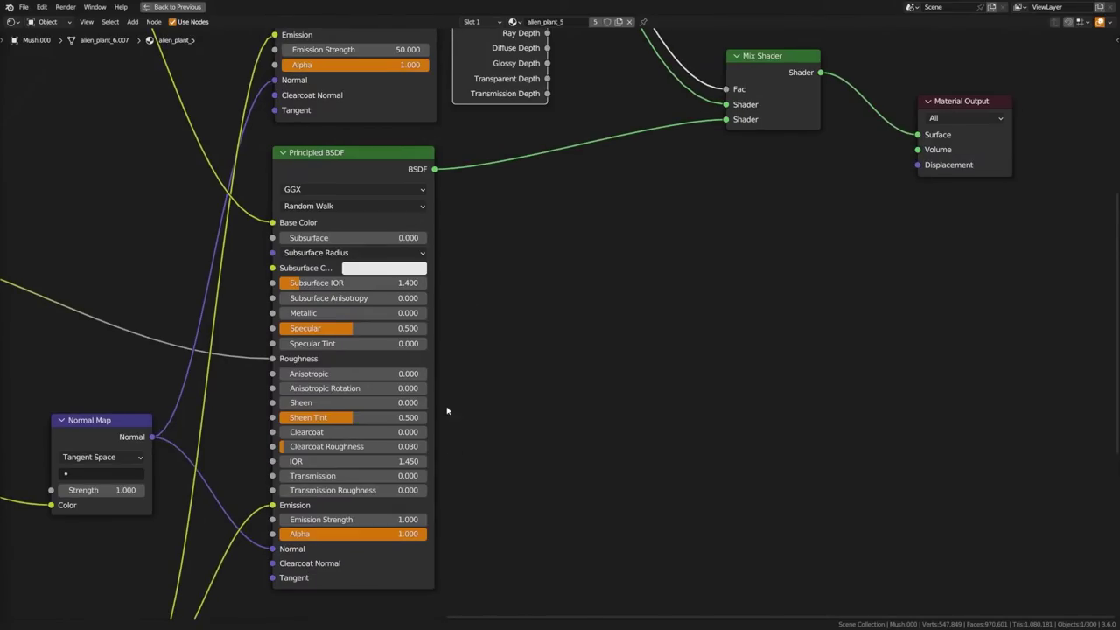
middle_drag(557, 203, 565, 397)
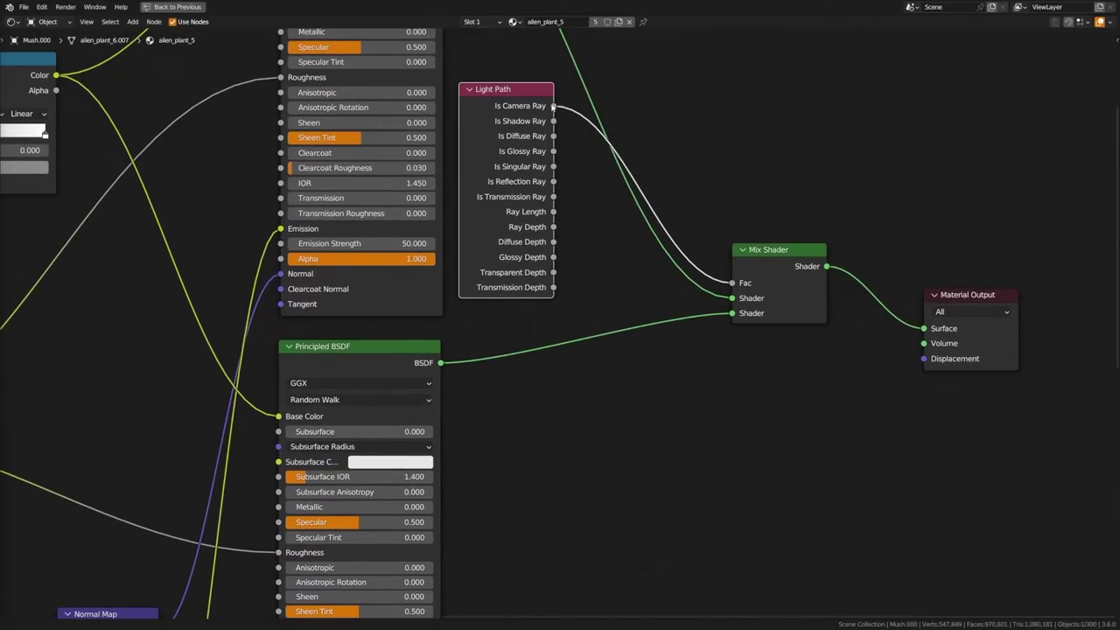
click(661, 385)
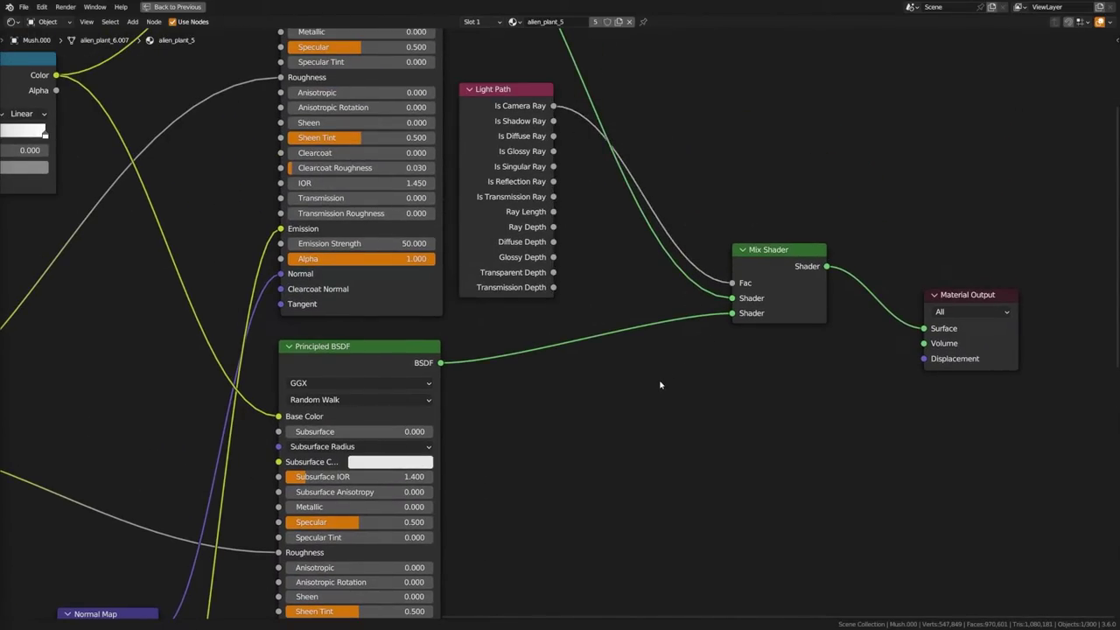
key(ctrl+space)
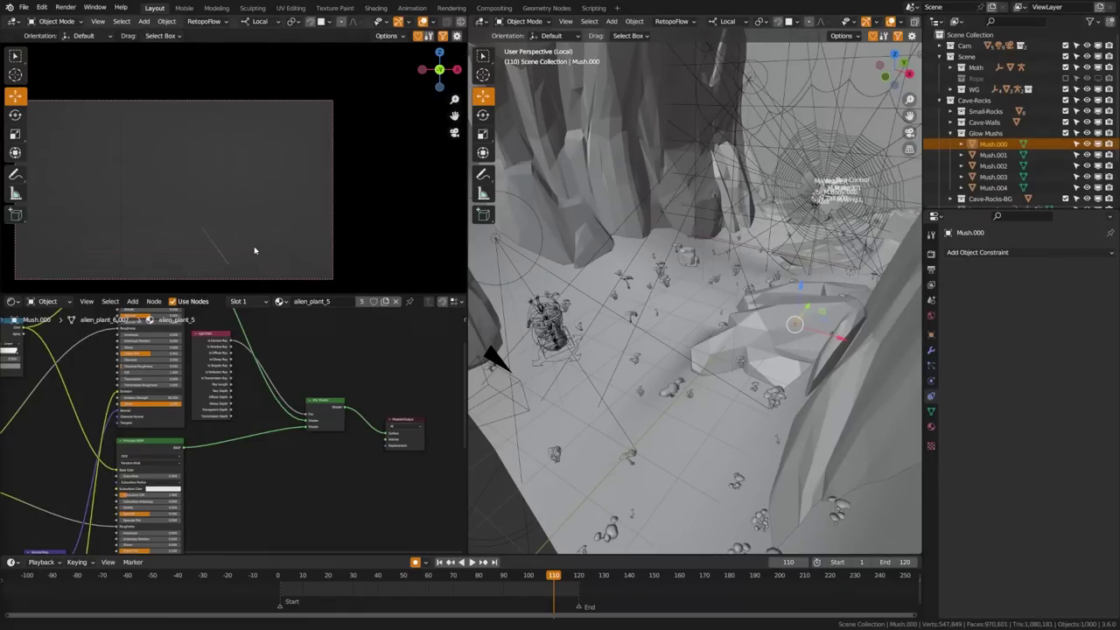
Step: Try an Emission Strength of 50 on the lower Principled BSDF against a close-up of the rendered mushrooms, and undo it
middle_drag(311, 282, 304, 190)
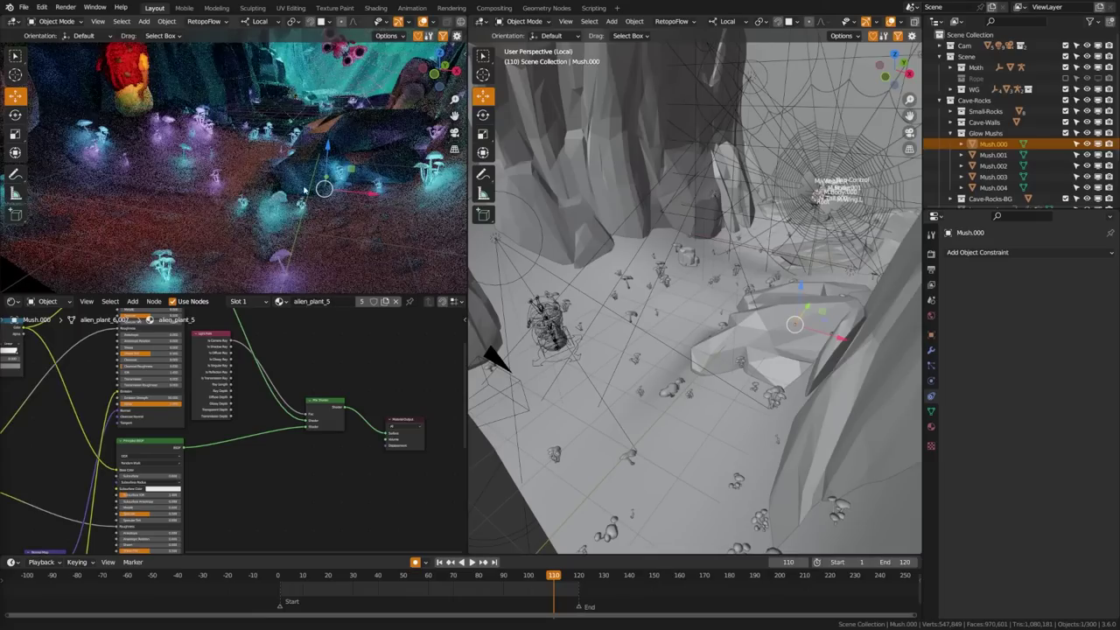
scroll(304, 195, up, 4)
middle_drag(186, 209, 207, 203)
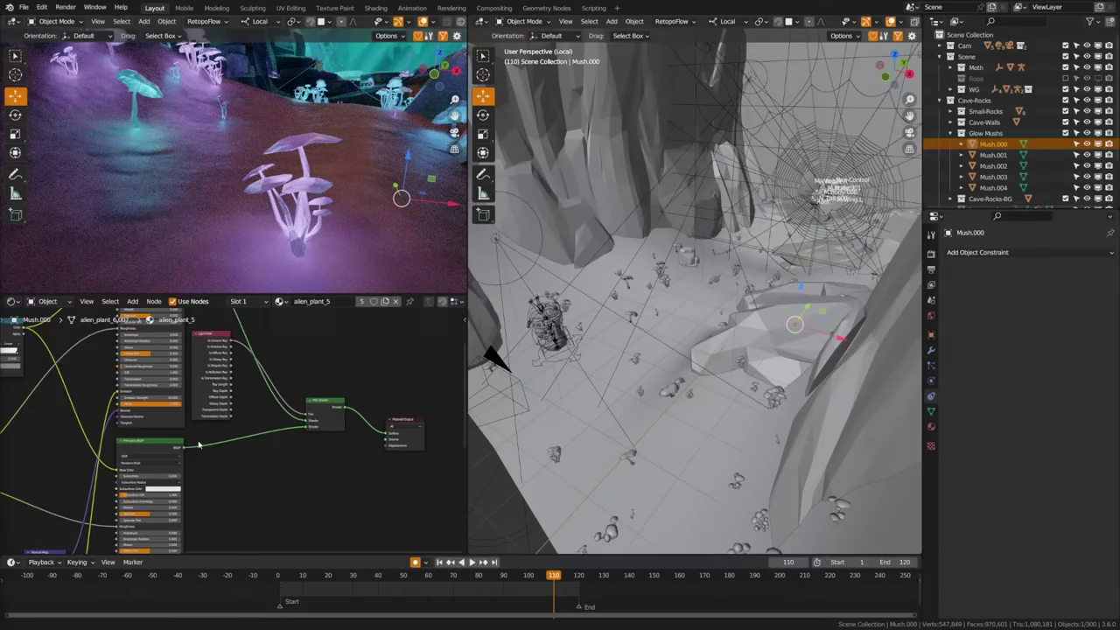
middle_drag(199, 445, 249, 355)
click(217, 502)
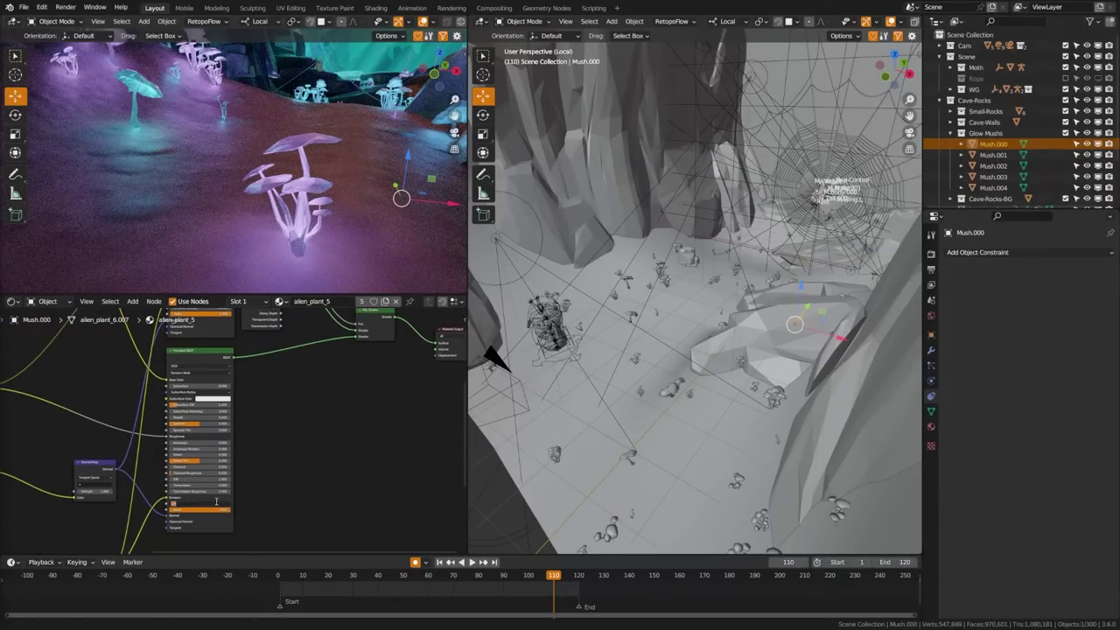
text(50)
key(Return)
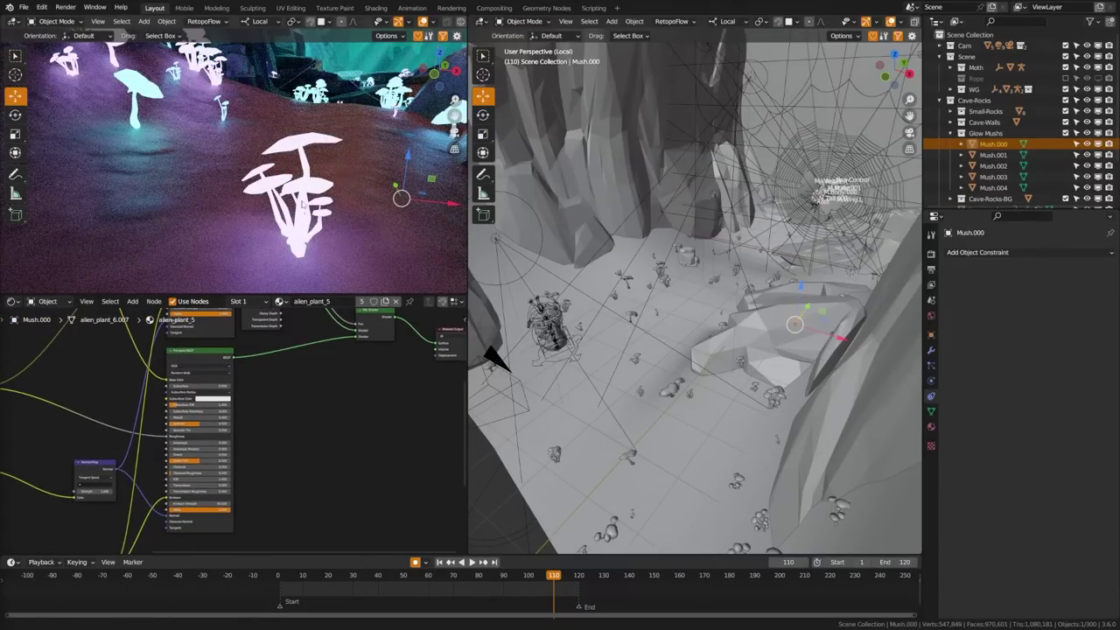
key(ctrl+z)
Step: Set the Emission Strength of the upper Principled BSDF, which feeds the Mix Shader's first input, to 1
middle_drag(267, 404, 261, 499)
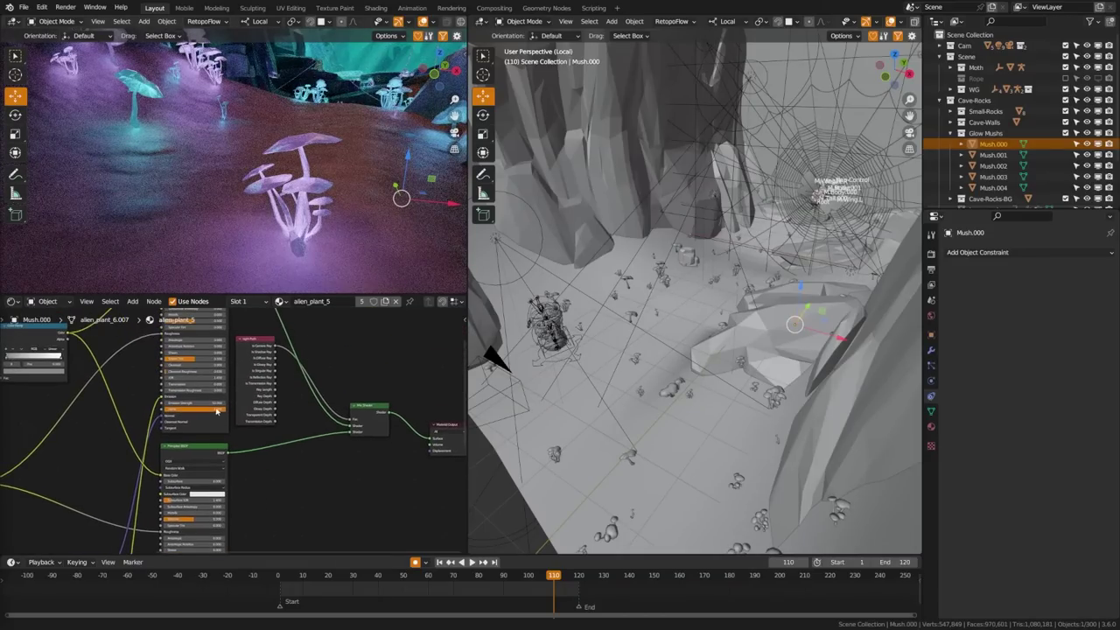
click(216, 403)
text(1)
key(Return)
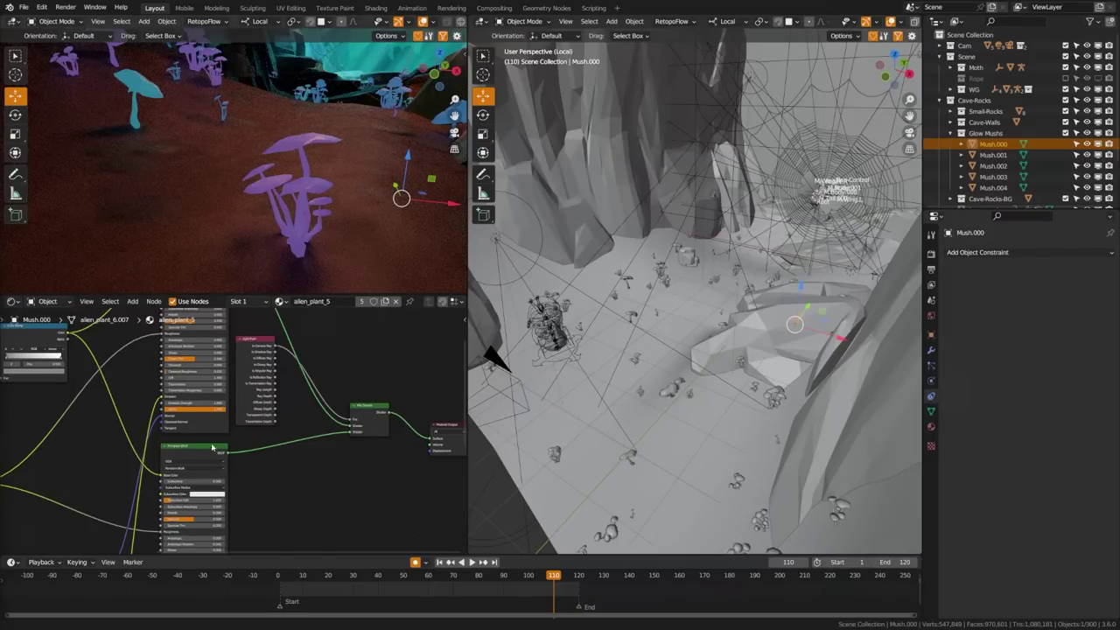
Step: Set the upper Principled BSDF's Emission Strength to 50 and view the mushrooms across the whole rendered cave
click(211, 401)
text(50)
key(Return)
scroll(289, 203, down, 4)
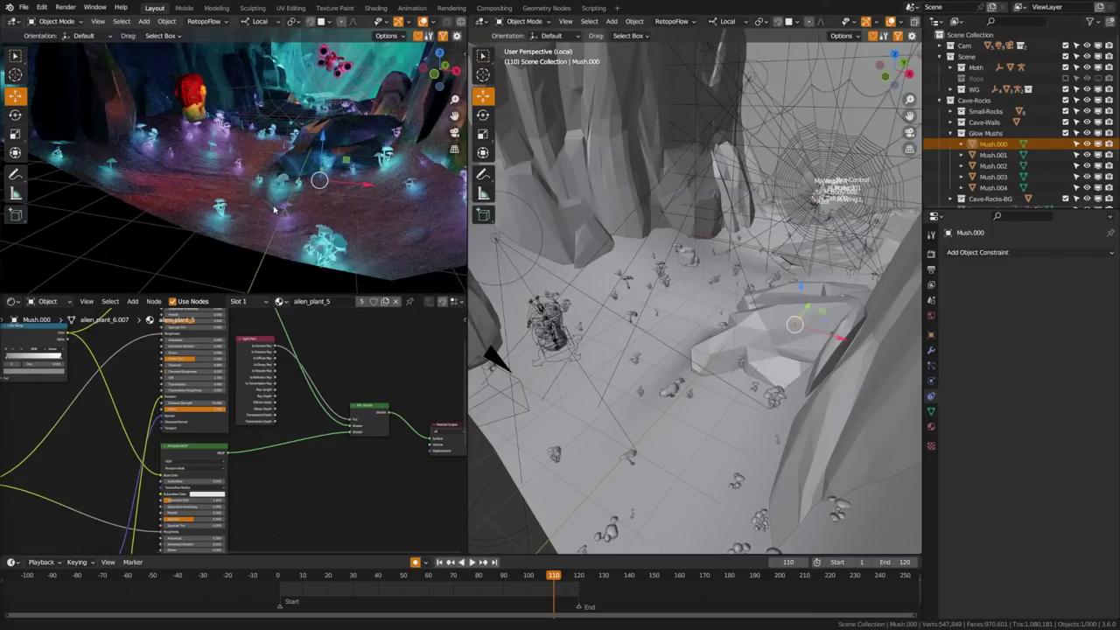
middle_drag(289, 203, 272, 210)
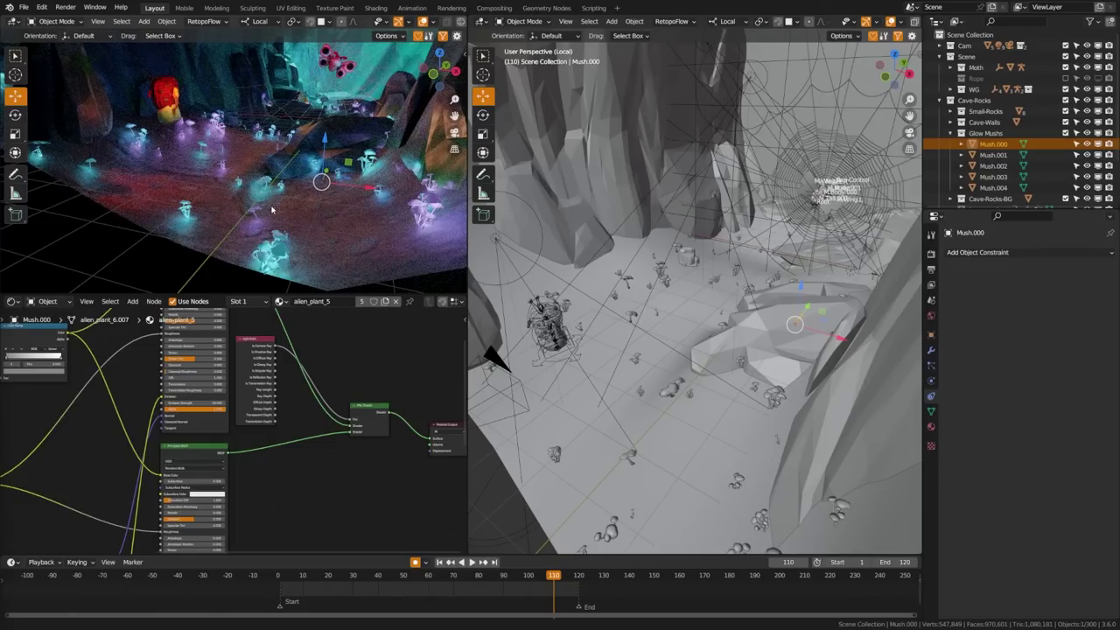